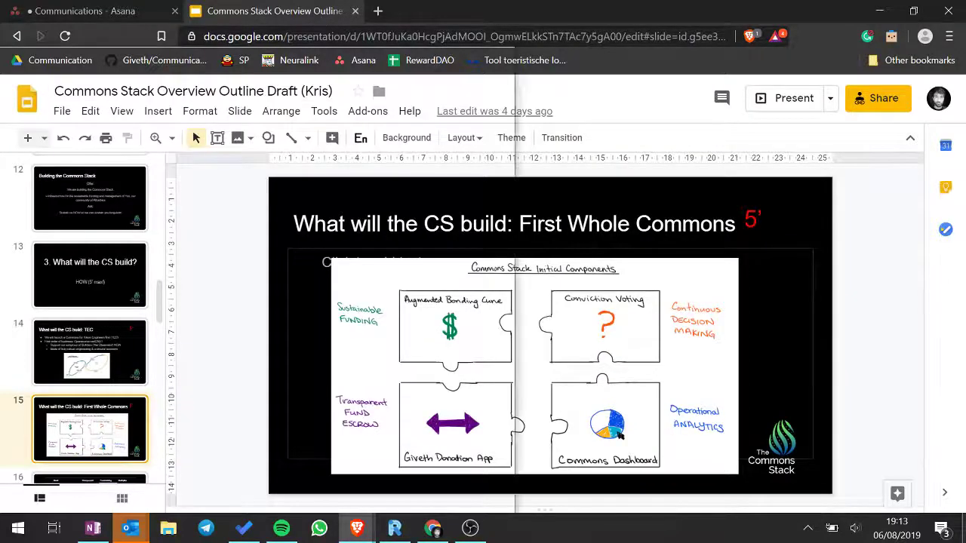
# - Close the Commons Stack outline presentation in Google Slides
pyautogui.hotkey('ctrl', 'w')
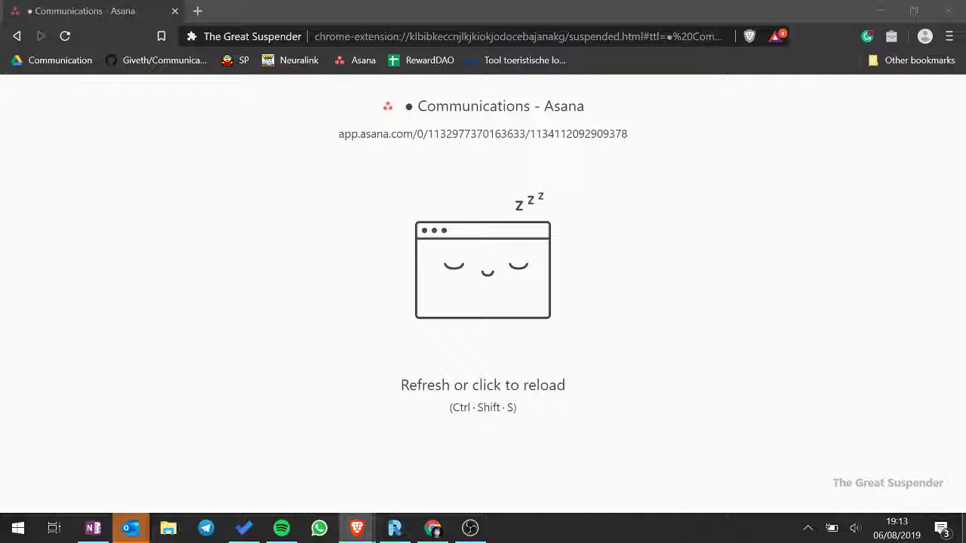
# - Wake the suspended Asana tab, then minimize Brave to reveal the video call
pyautogui.click(146, 26)
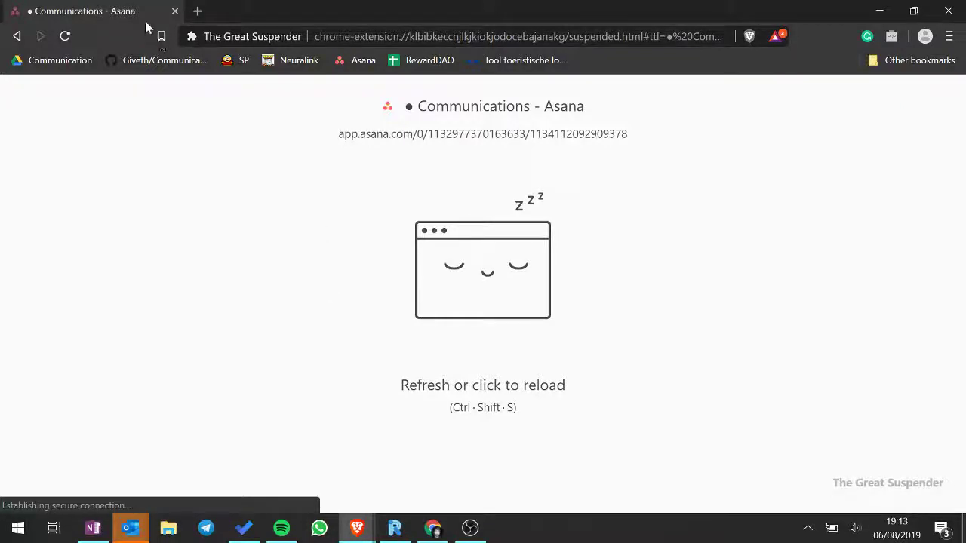
pyautogui.click(878, 17)
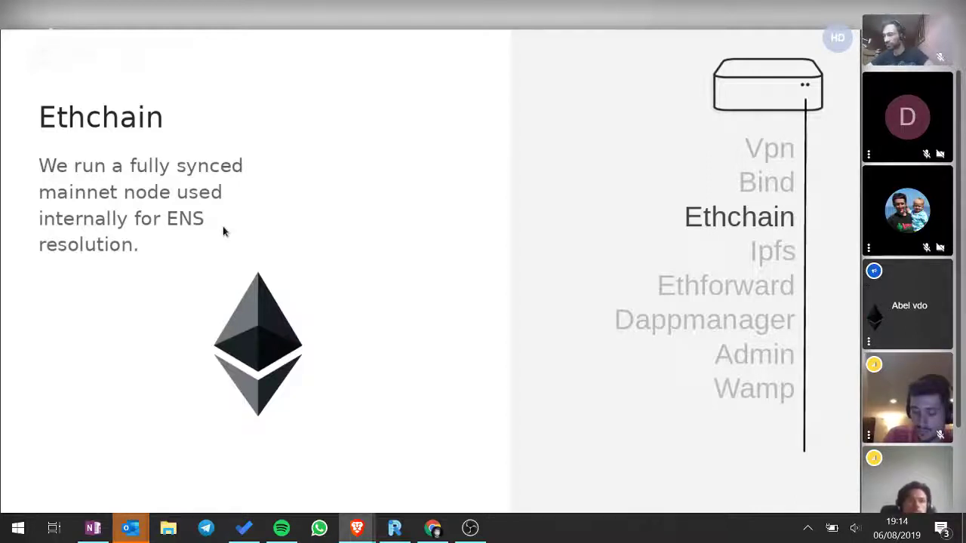
# - Advance the shared deck from the Ethchain slide to the IPFS slide
pyautogui.press('Right')
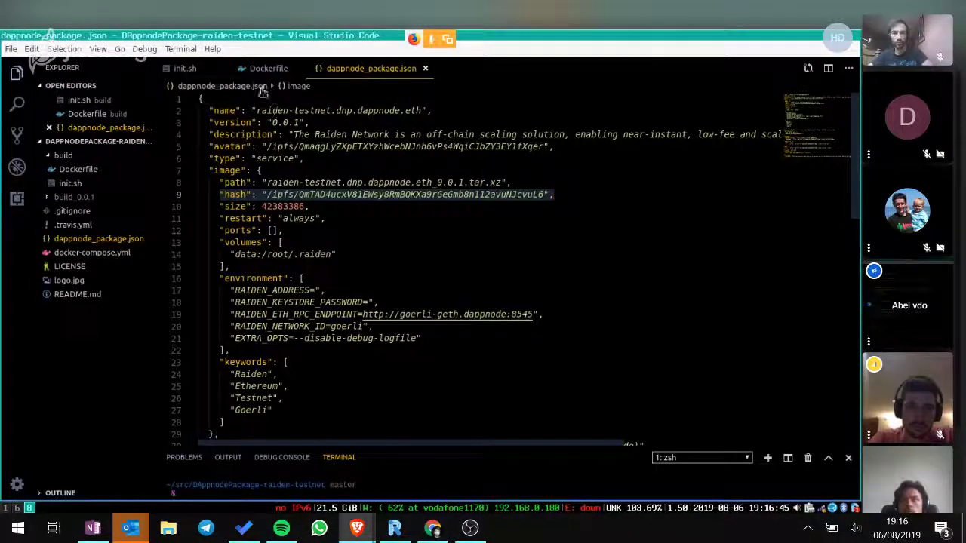
pyautogui.click(271, 68)
pyautogui.click(329, 69)
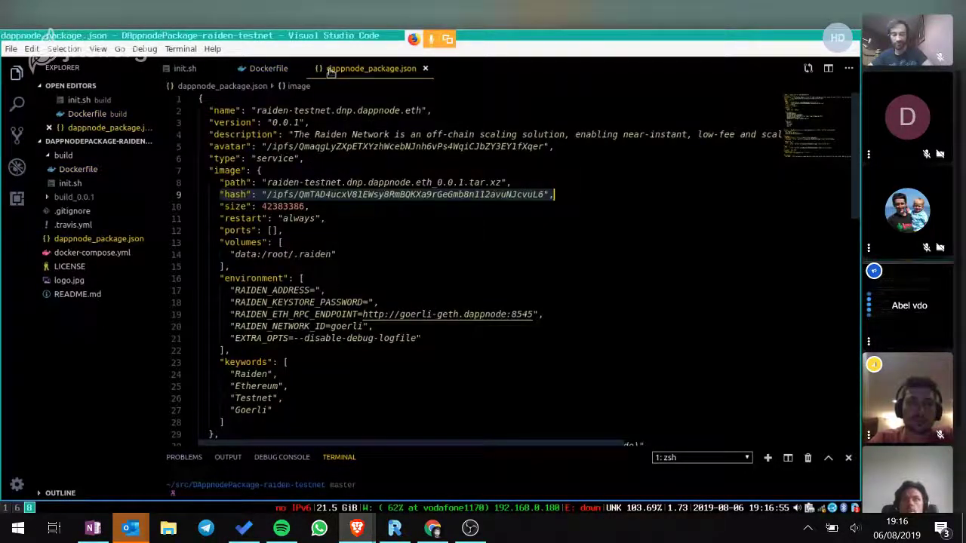
pyautogui.click(220, 111)
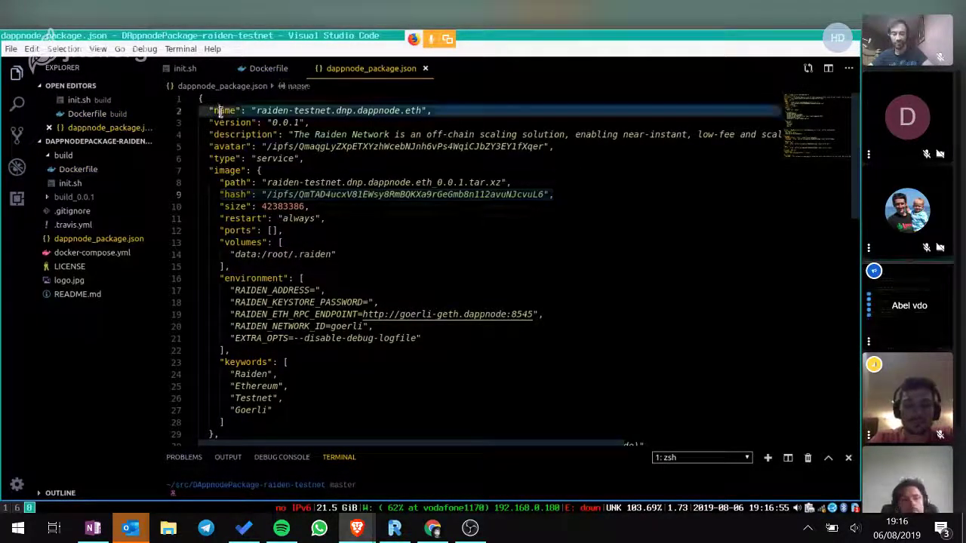
pyautogui.click(201, 99)
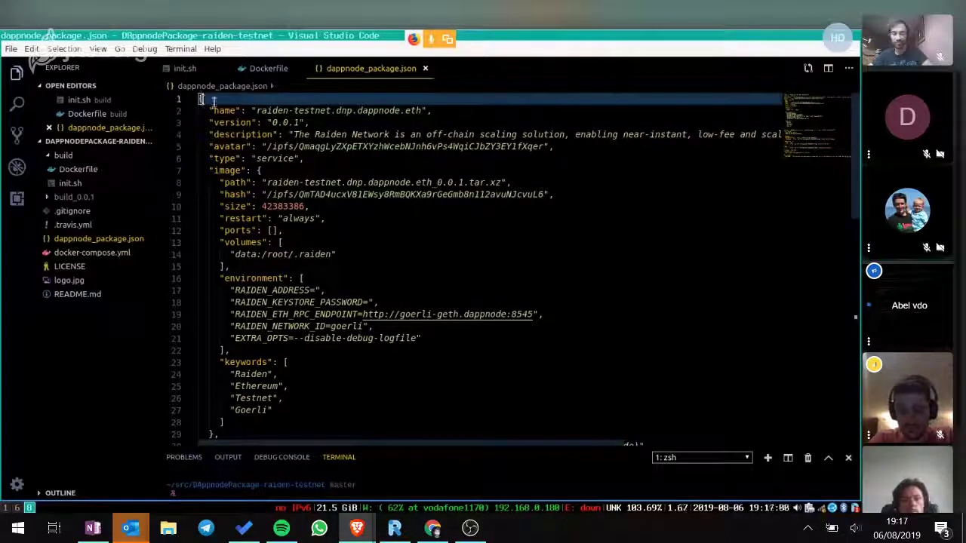
pyautogui.doubleClick(276, 111)
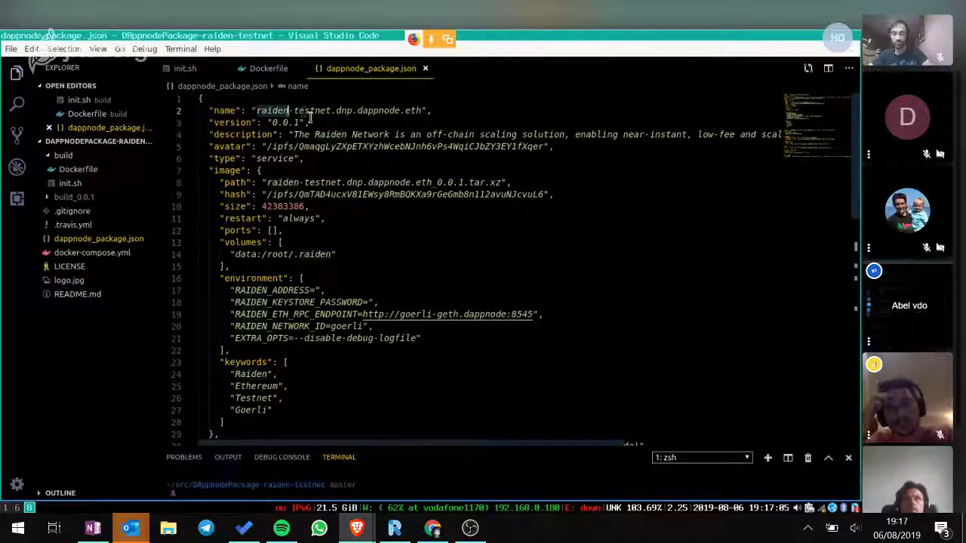
pyautogui.click(285, 122)
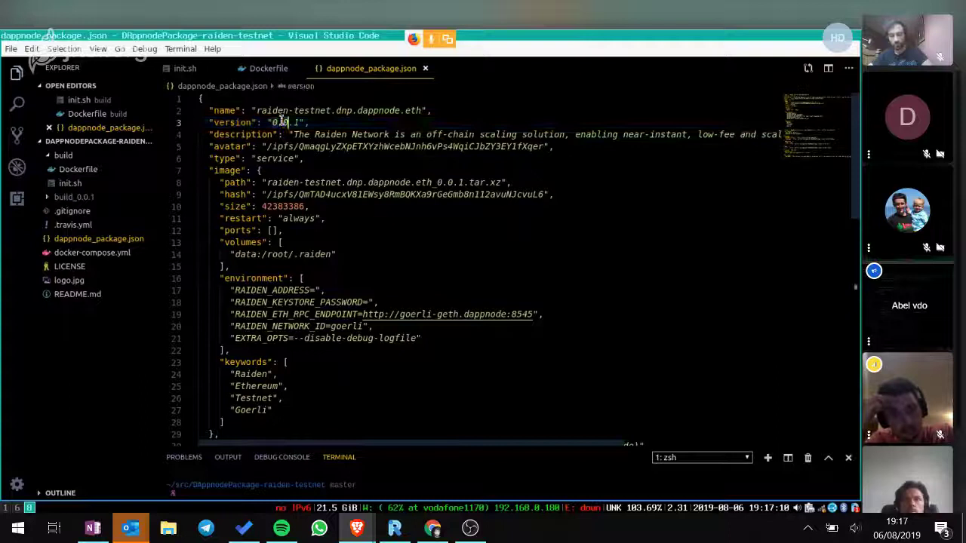
pyautogui.click(283, 110)
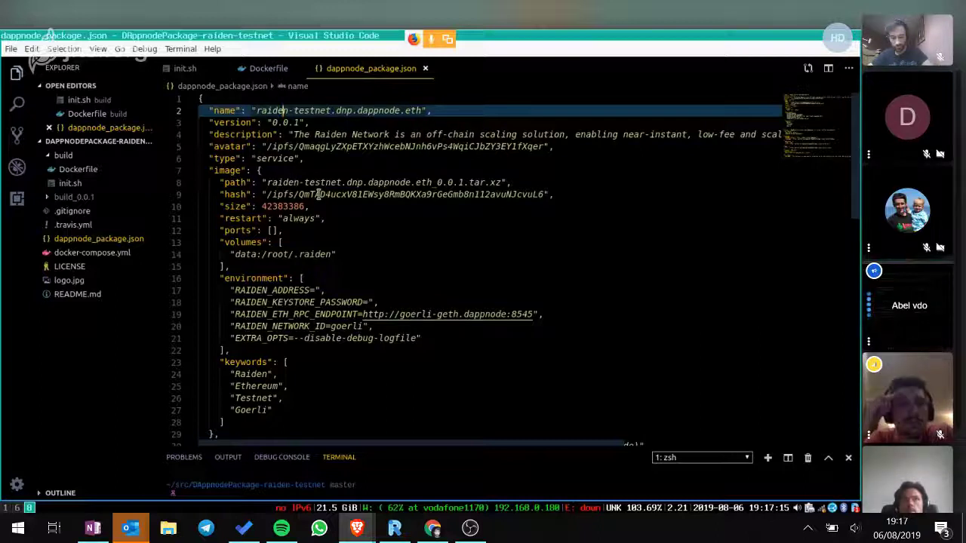
# - Point out RAIDEN_ADDRESS and EXTRA_OPTS in the manifest's environment block, then step down to the file end
pyautogui.click(235, 289)
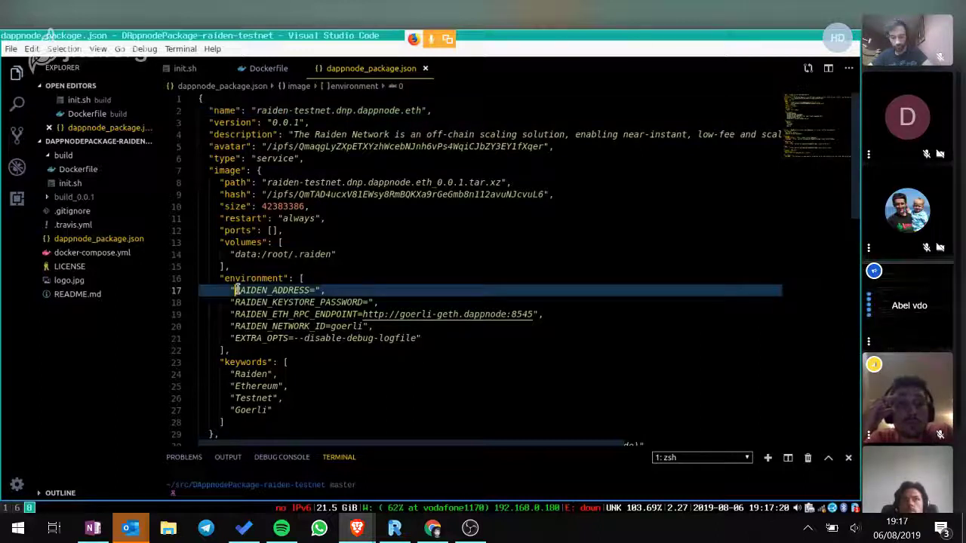
pyautogui.click(271, 291)
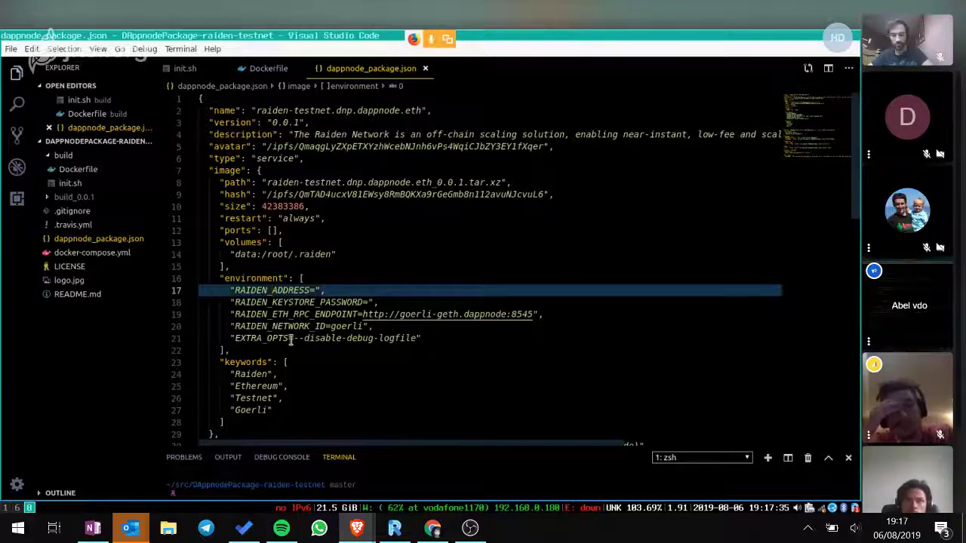
pyautogui.click(291, 339)
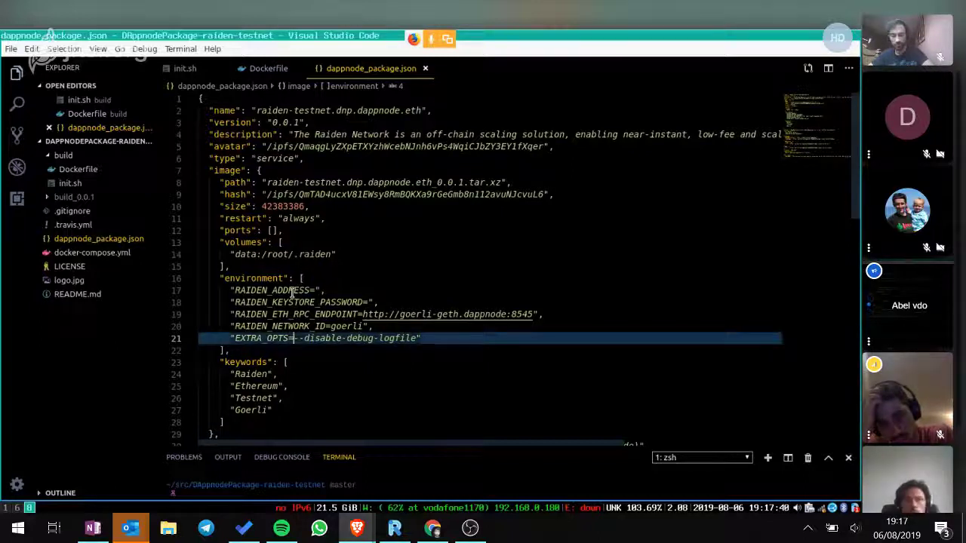
pyautogui.press('Down')
pyautogui.press('Down')
pyautogui.press('Down')
pyautogui.press('Down')
pyautogui.press('Down')
pyautogui.press('Down')
pyautogui.press('Down')
pyautogui.press('Down')
pyautogui.press('Down')
pyautogui.press('Down')
pyautogui.press('Down')
pyautogui.press('Down')
pyautogui.press('Down')
pyautogui.press('Down')
pyautogui.press('Down')
pyautogui.press('Down')
pyautogui.press('Down')
pyautogui.press('Down')
pyautogui.press('Down')
pyautogui.press('Down')
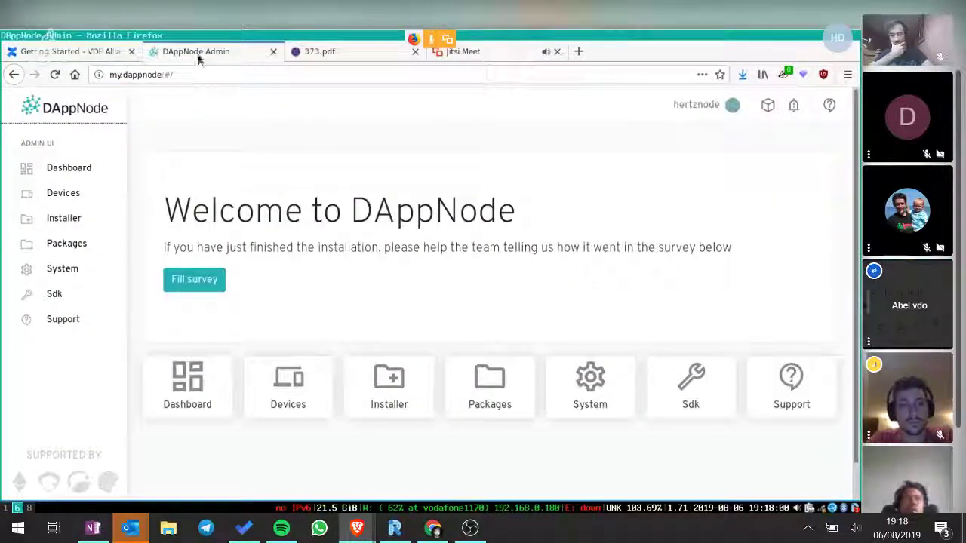
# - Highlight Mainnet and Goerli-geth on the Dashboard, then open the Devices list
pyautogui.click(67, 168)
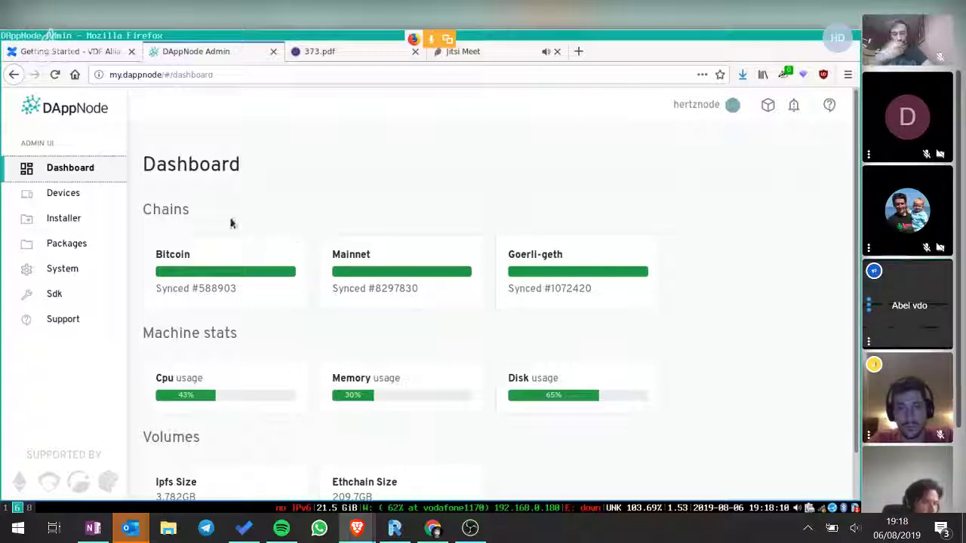
pyautogui.doubleClick(352, 254)
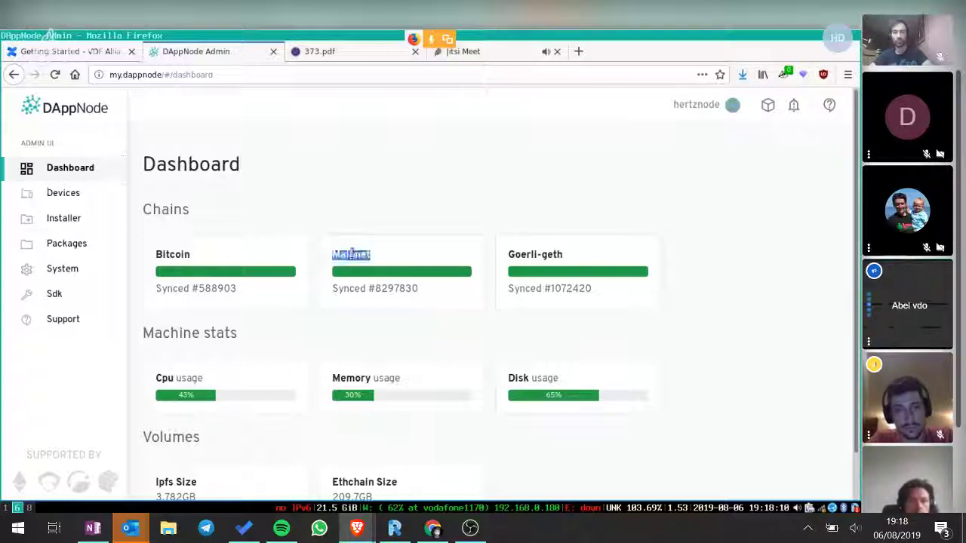
pyautogui.doubleClick(521, 255)
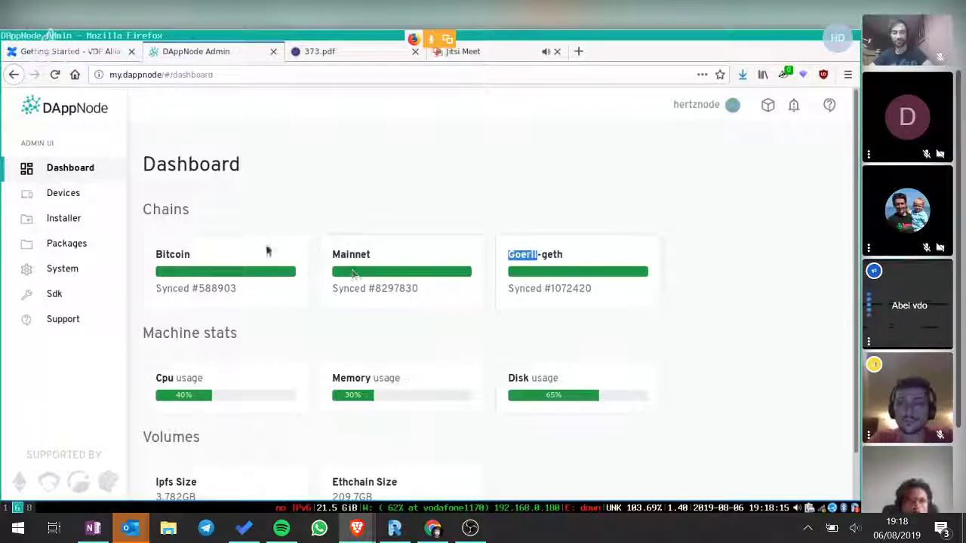
pyautogui.click(65, 194)
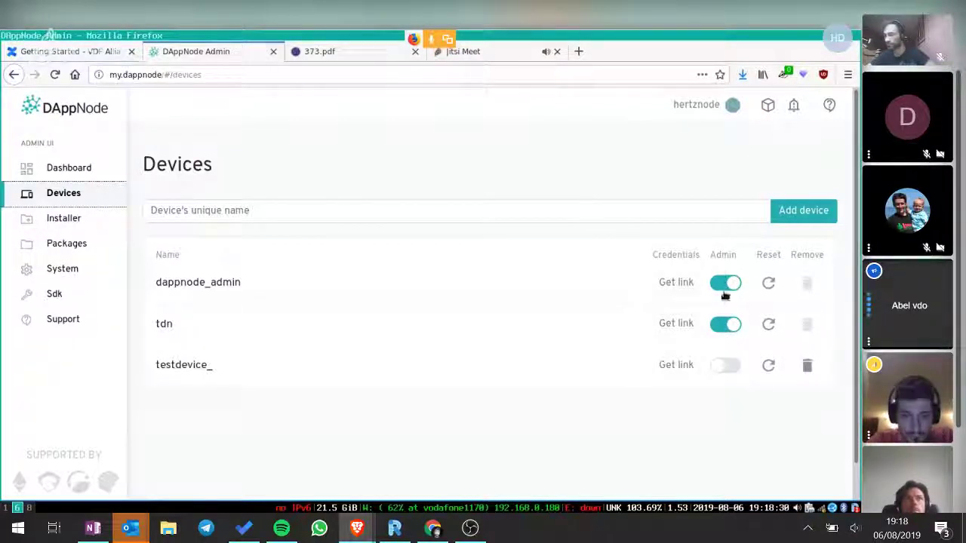
# - Scroll through the Installer package catalogue, then open the installed Packages list
pyautogui.click(55, 224)
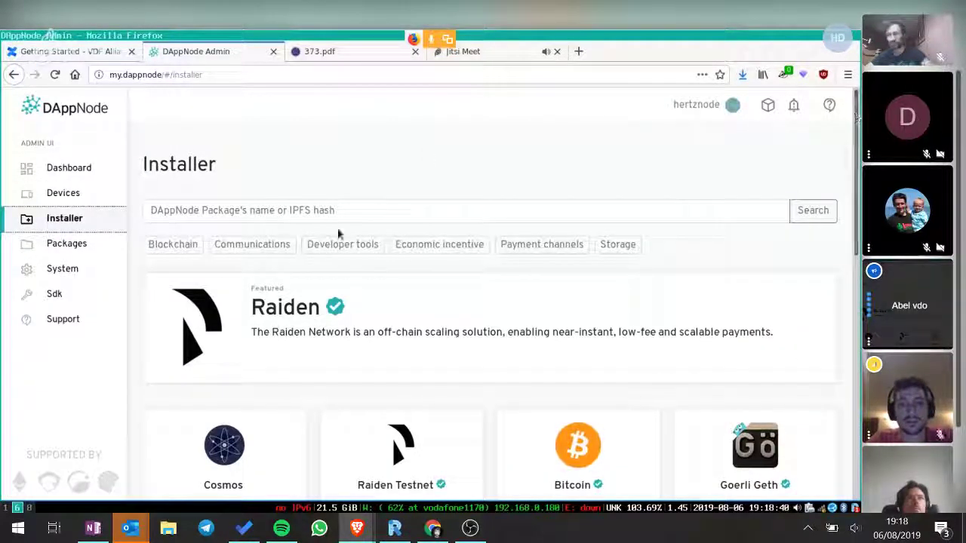
pyautogui.moveTo(857, 162); pyautogui.dragTo(857, 199)
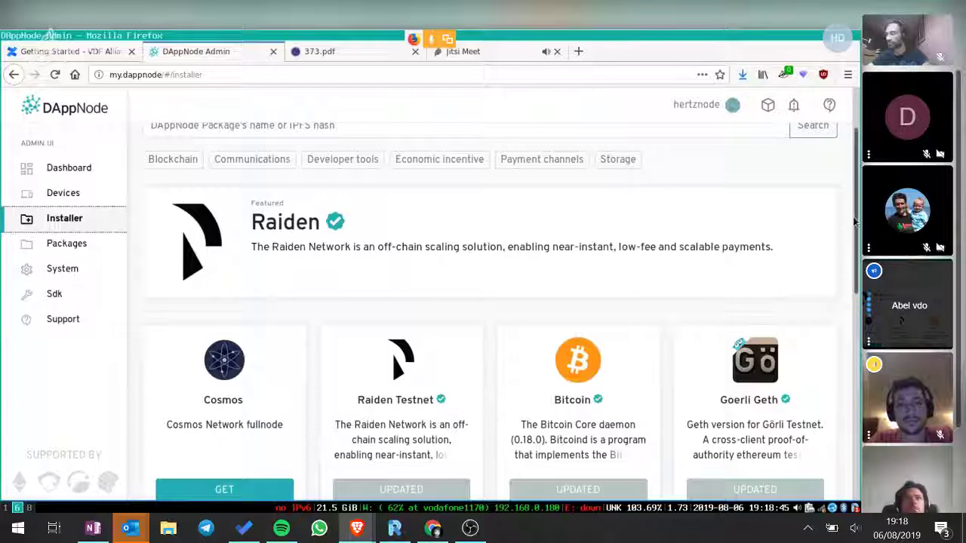
pyautogui.scroll(1, 855, 222)
pyautogui.scroll(-2, 854, 222)
pyautogui.scroll(-2, 855, 223)
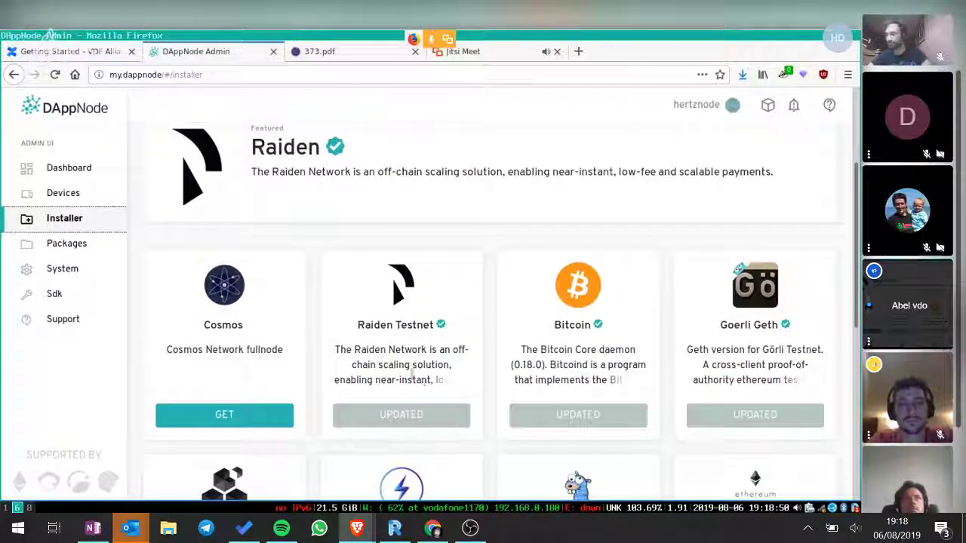
pyautogui.scroll(-3, 490, 301)
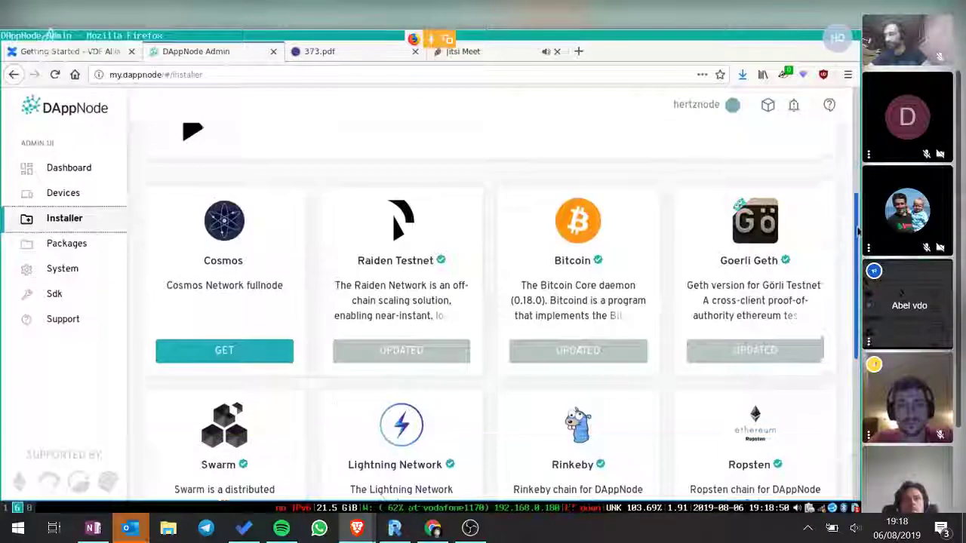
pyautogui.scroll(-3, 857, 317)
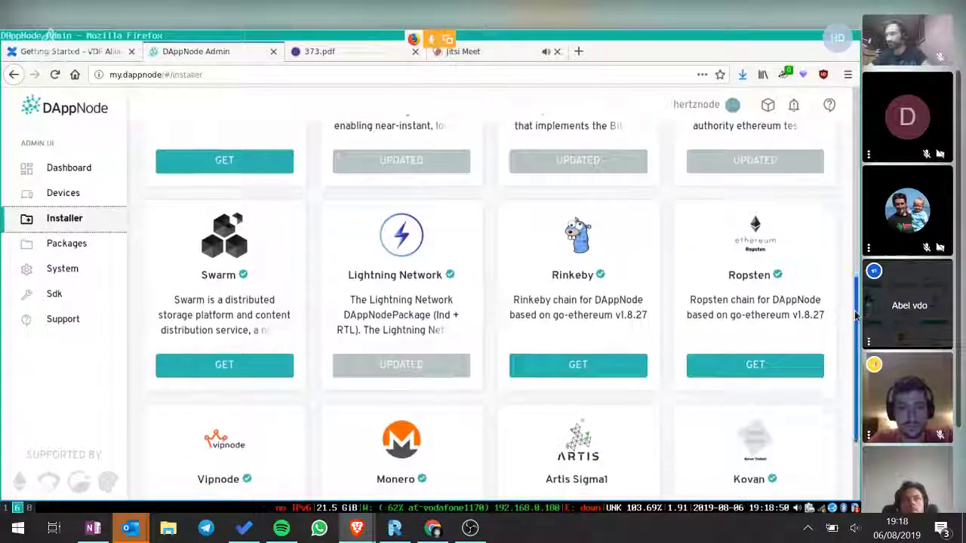
pyautogui.moveTo(856, 317); pyautogui.dragTo(788, 132)
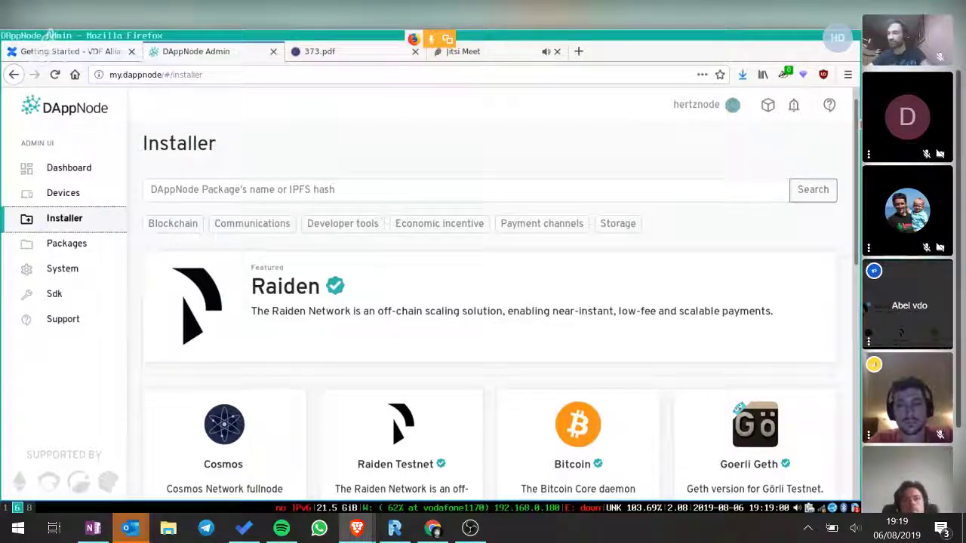
pyautogui.scroll(1, 858, 132)
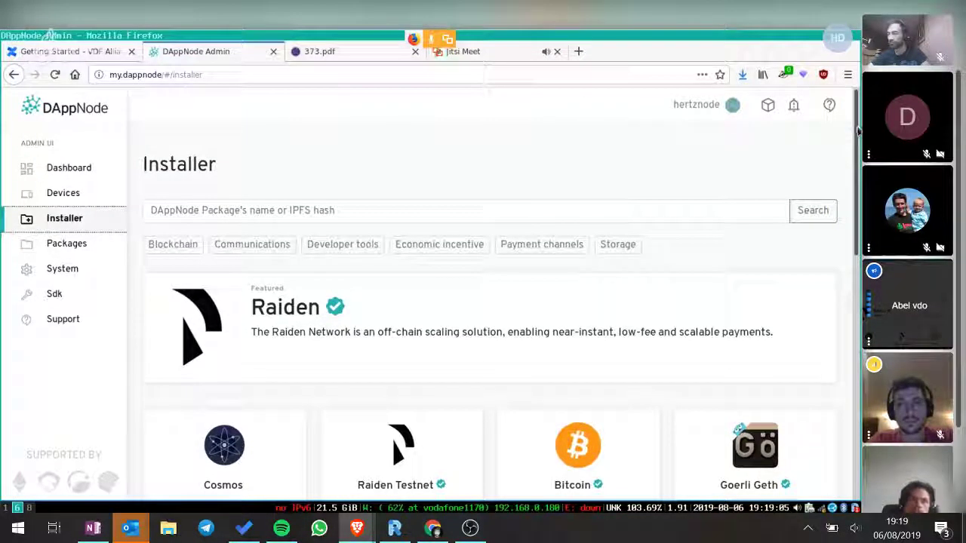
pyautogui.scroll(-1, 859, 132)
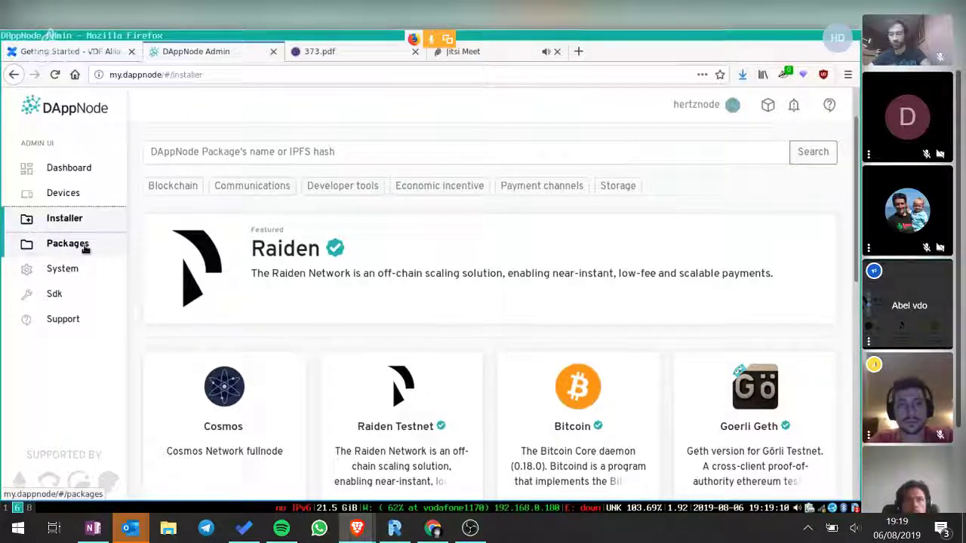
pyautogui.click(85, 249)
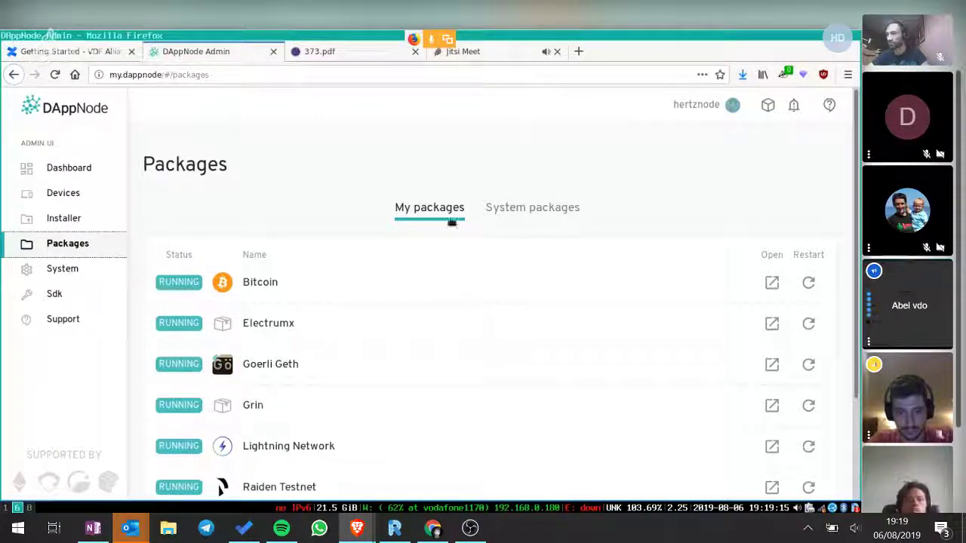
pyautogui.moveTo(857, 126); pyautogui.dragTo(857, 127)
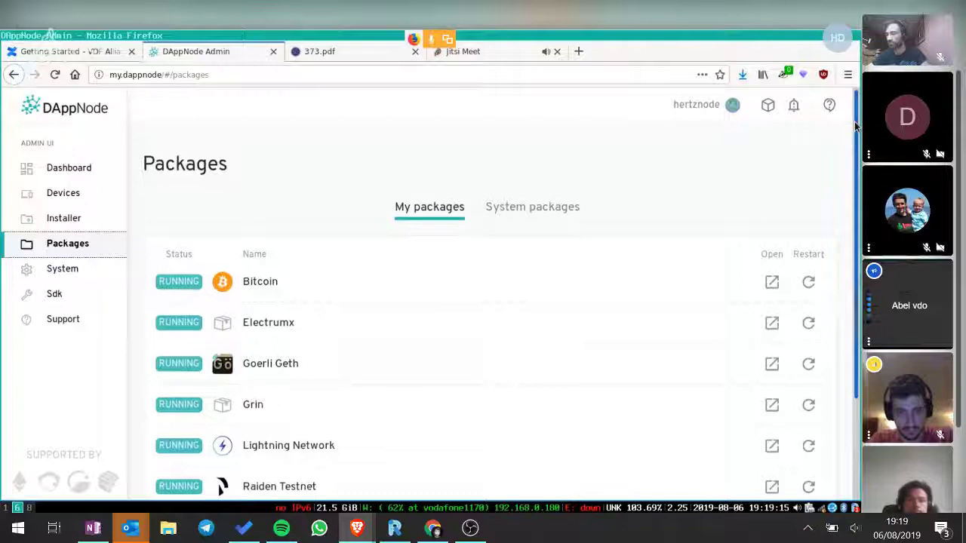
pyautogui.scroll(-2, 857, 126)
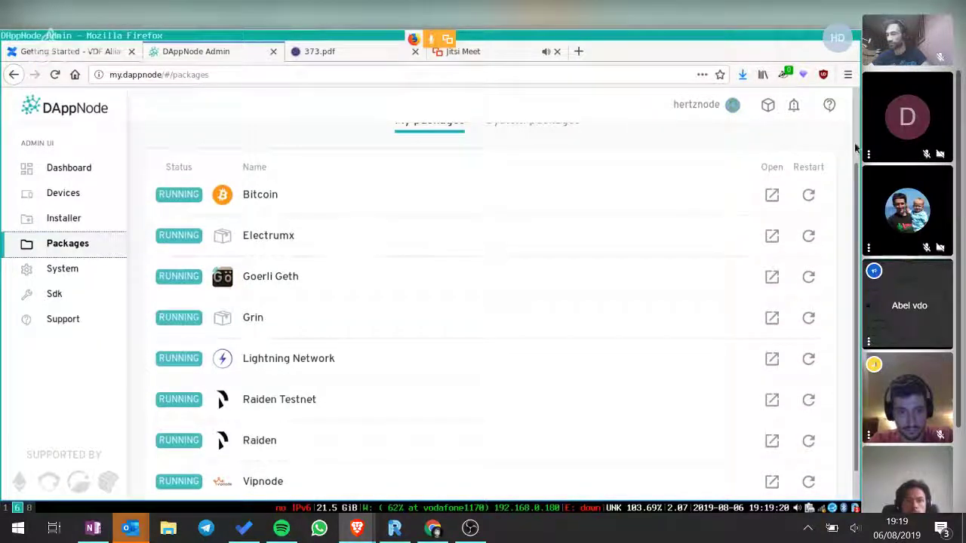
pyautogui.scroll(2, 856, 148)
pyautogui.click(503, 213)
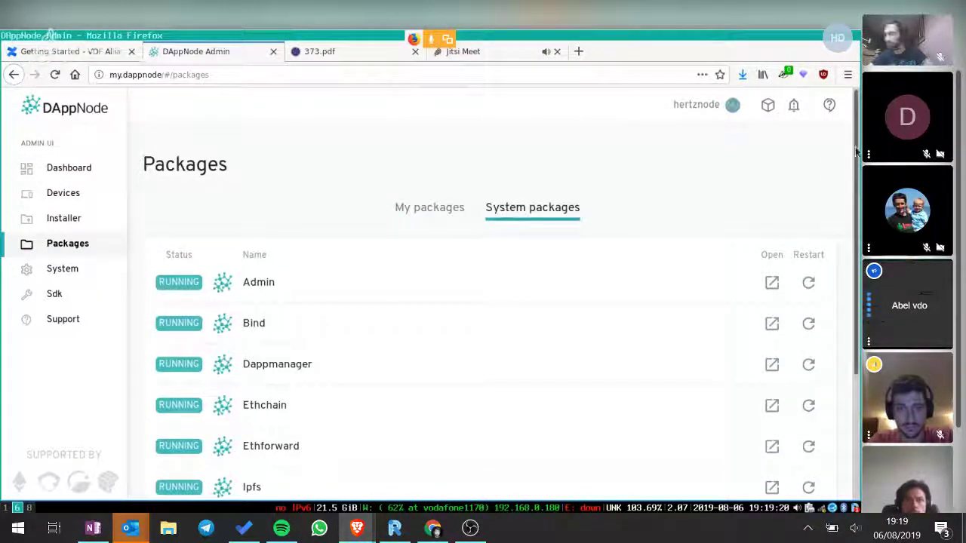
pyautogui.moveTo(856, 151); pyautogui.dragTo(838, 217)
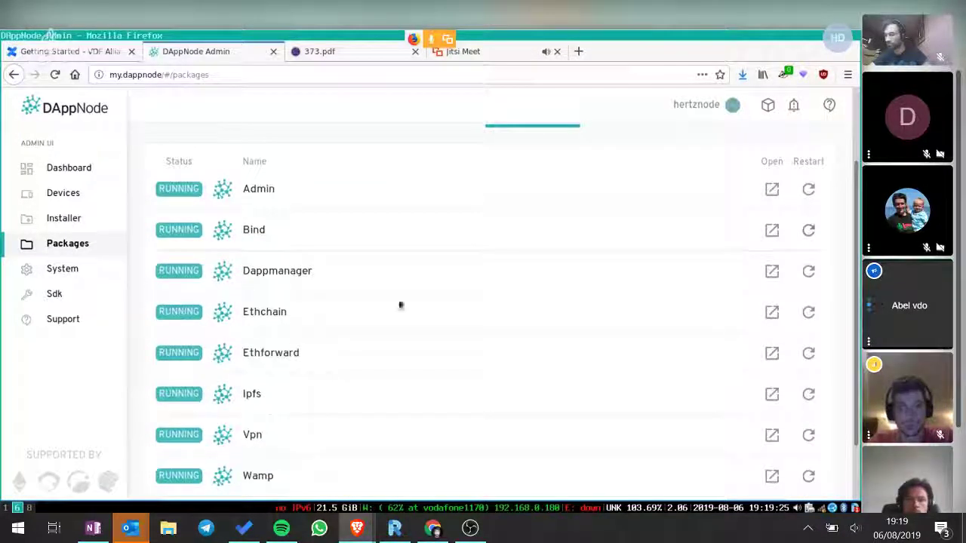
pyautogui.click(289, 351)
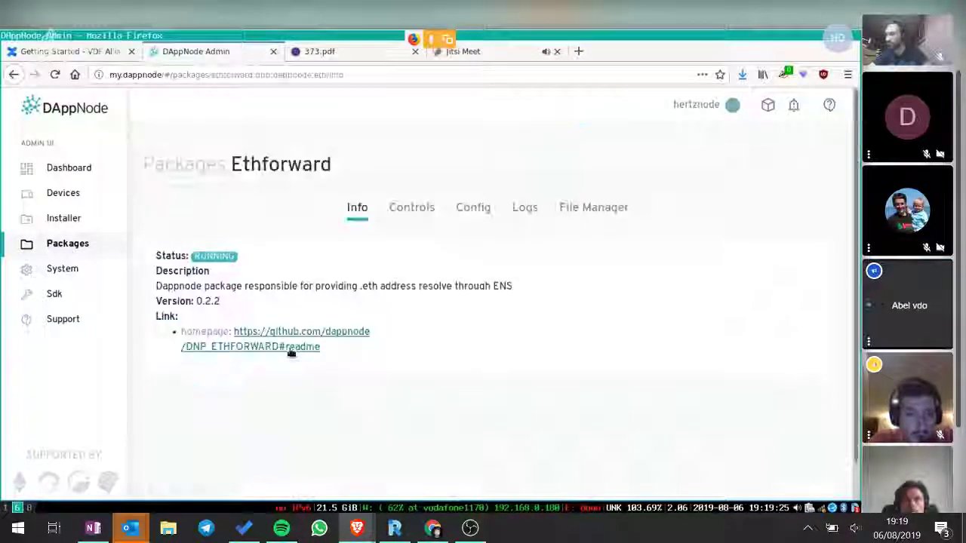
pyautogui.click(14, 75)
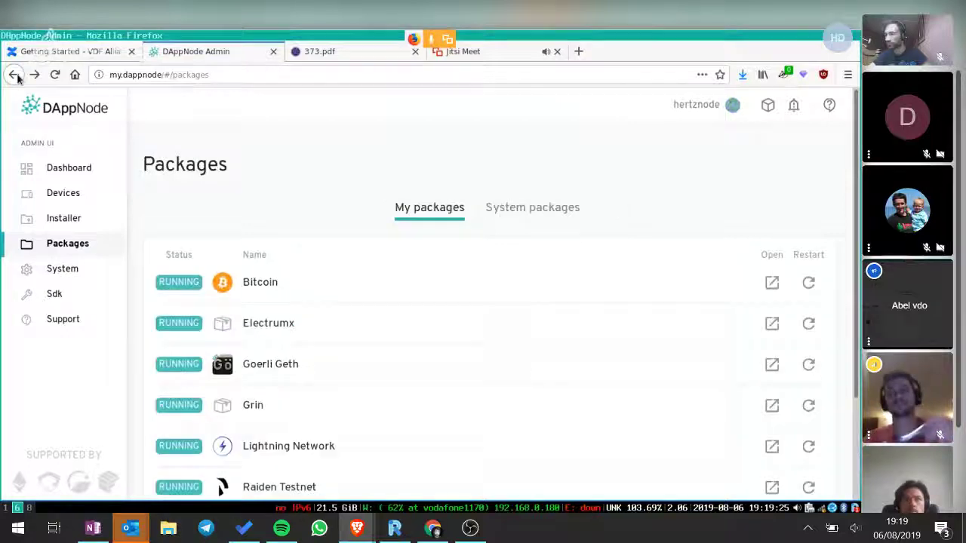
pyautogui.click(579, 206)
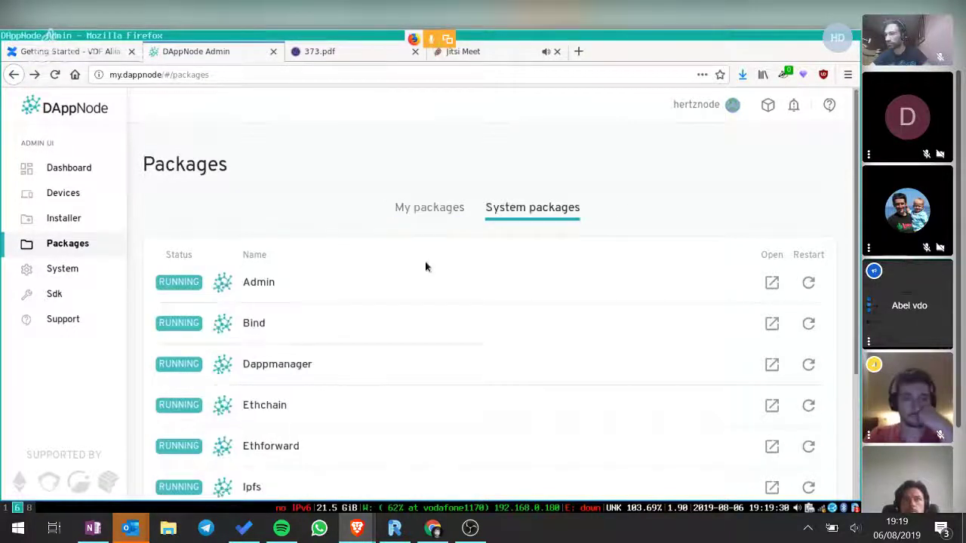
pyautogui.click(277, 411)
pyautogui.click(421, 209)
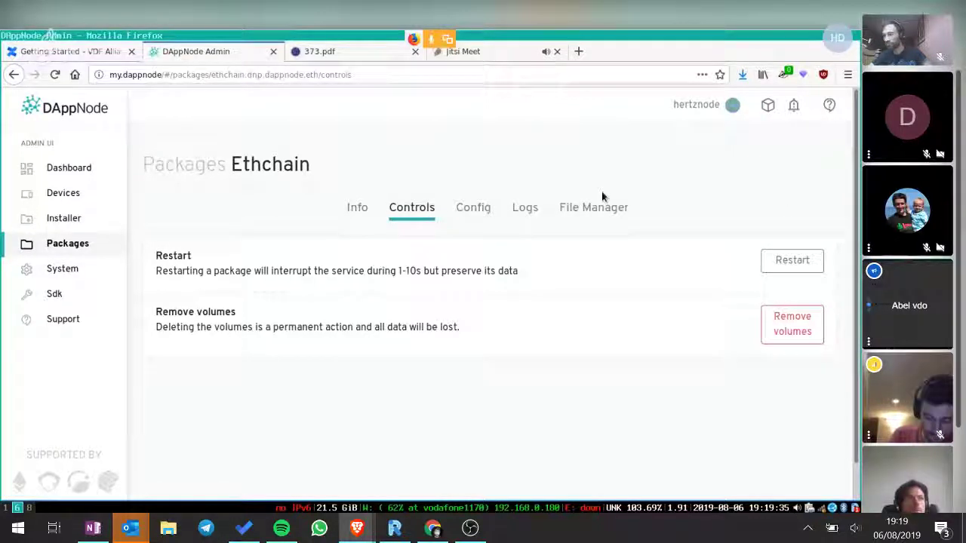
pyautogui.click(473, 209)
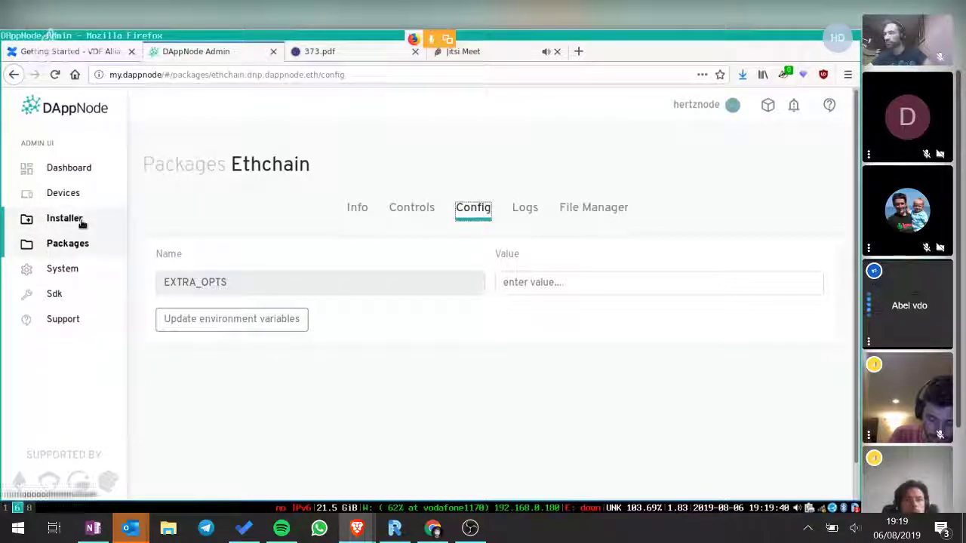
pyautogui.click(68, 244)
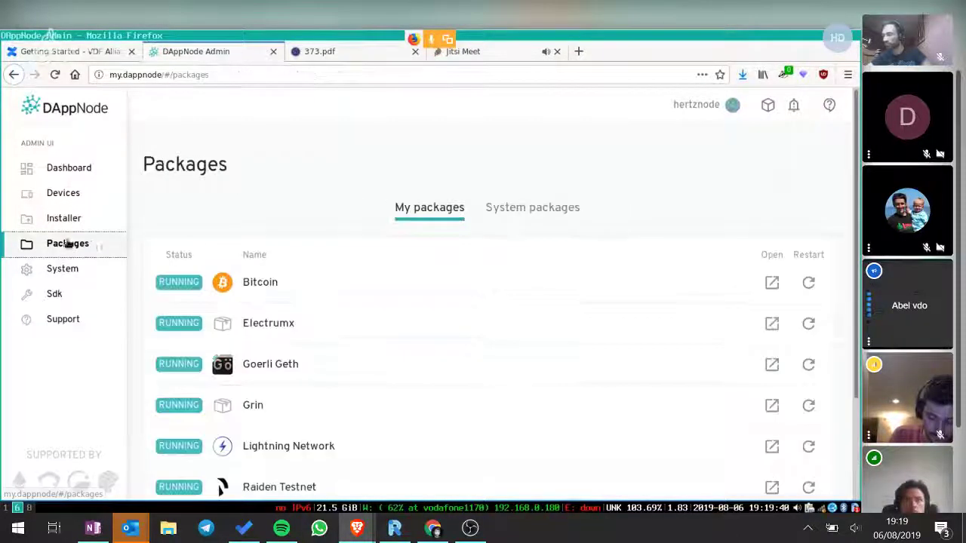
# - Switch to the System packages tab and scroll down to the exited Wifi package and back
pyautogui.scroll(-1, 679, 207)
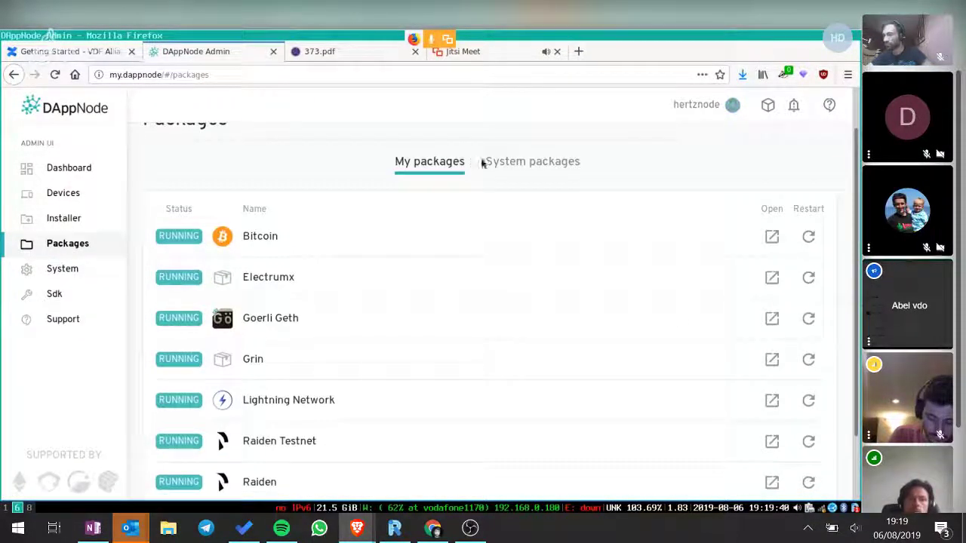
pyautogui.click(570, 163)
pyautogui.moveTo(857, 221); pyautogui.dragTo(832, 297)
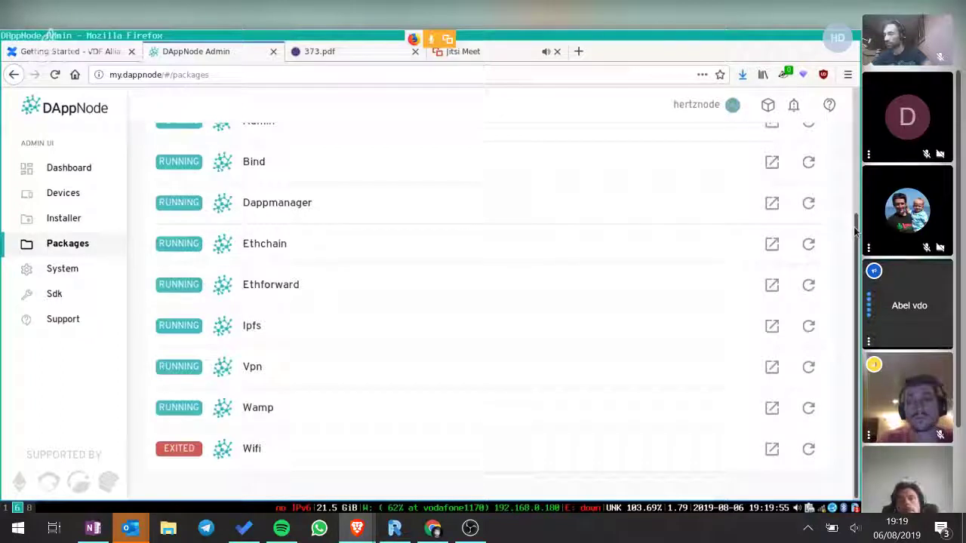
pyautogui.scroll(2, 855, 232)
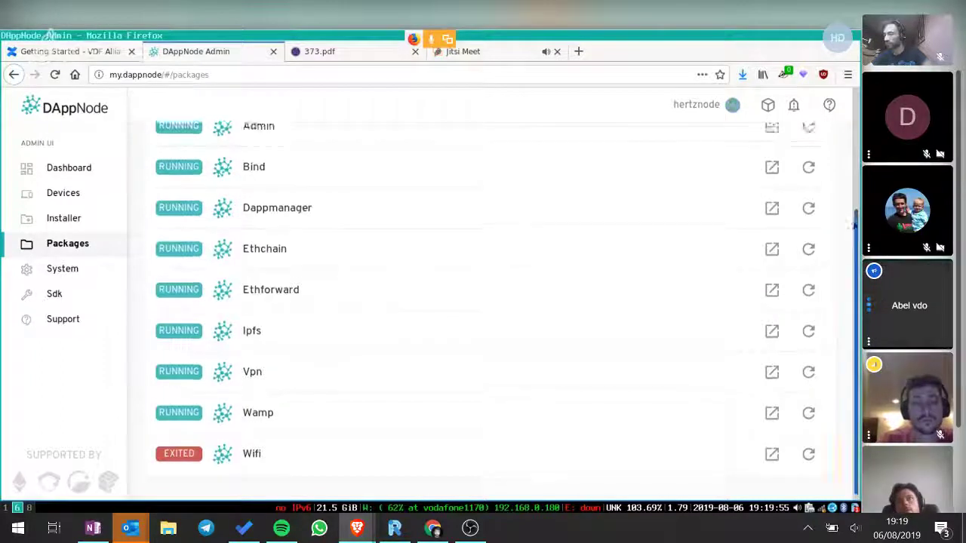
# - Pass through the System and SDK pages, then open the Support auto-diagnose checks
pyautogui.click(78, 267)
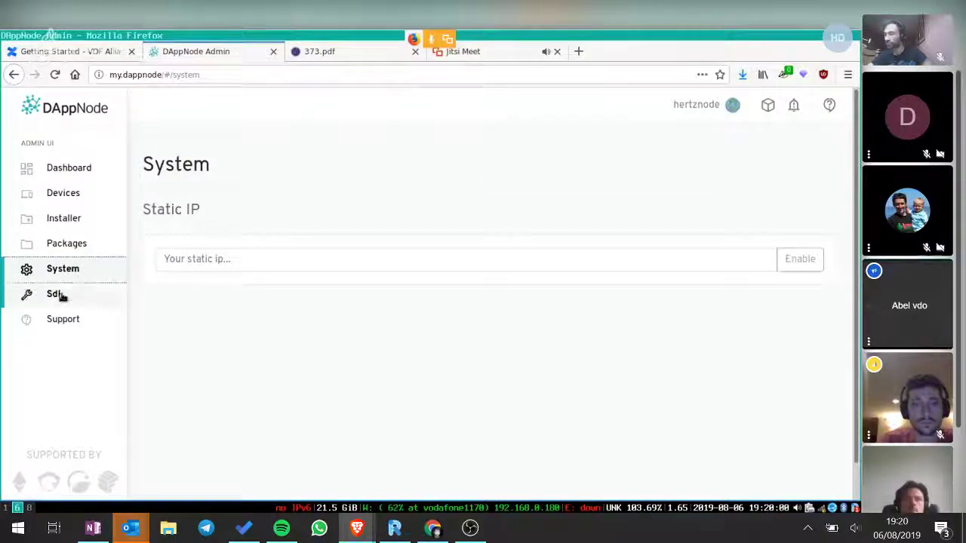
pyautogui.click(62, 296)
pyautogui.moveTo(154, 163); pyautogui.dragTo(145, 164)
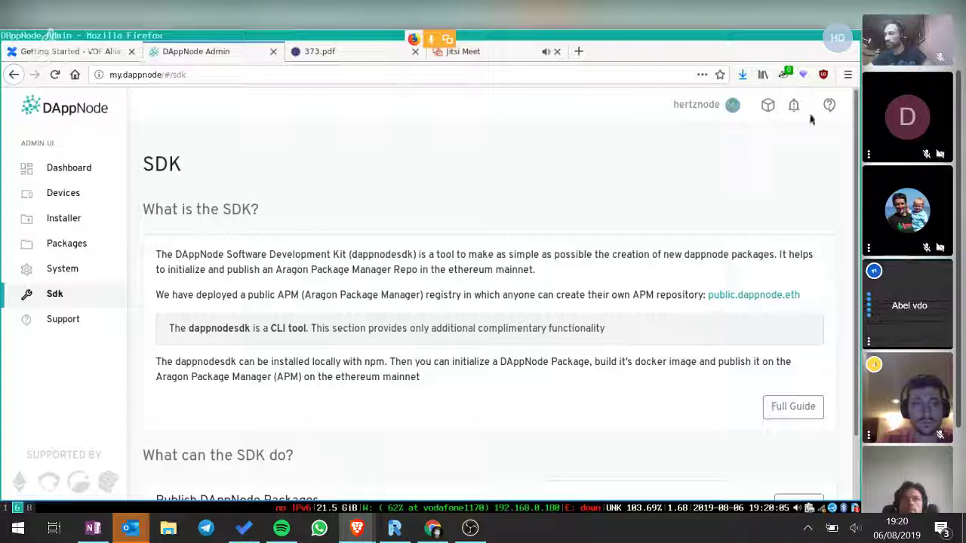
pyautogui.scroll(-1, 857, 139)
pyautogui.scroll(-2, 845, 188)
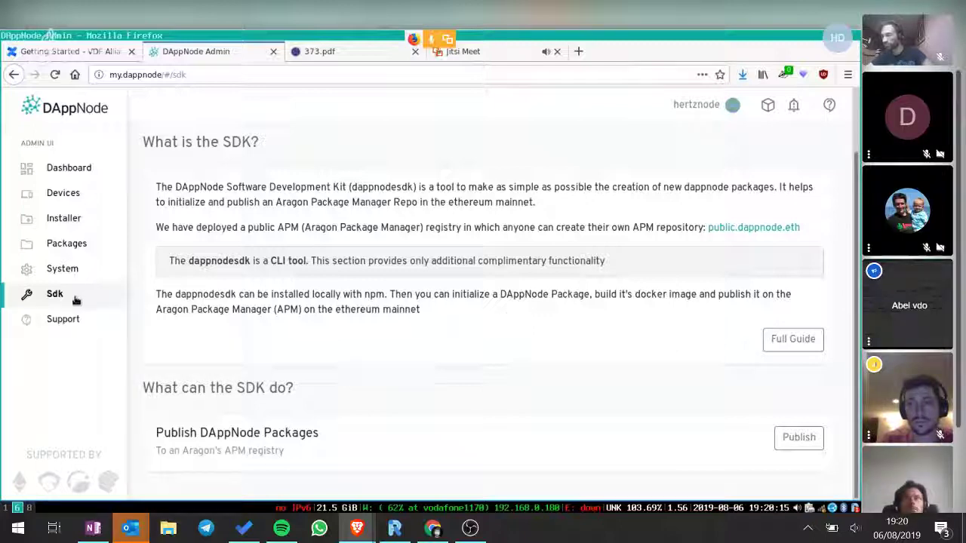
pyautogui.click(60, 319)
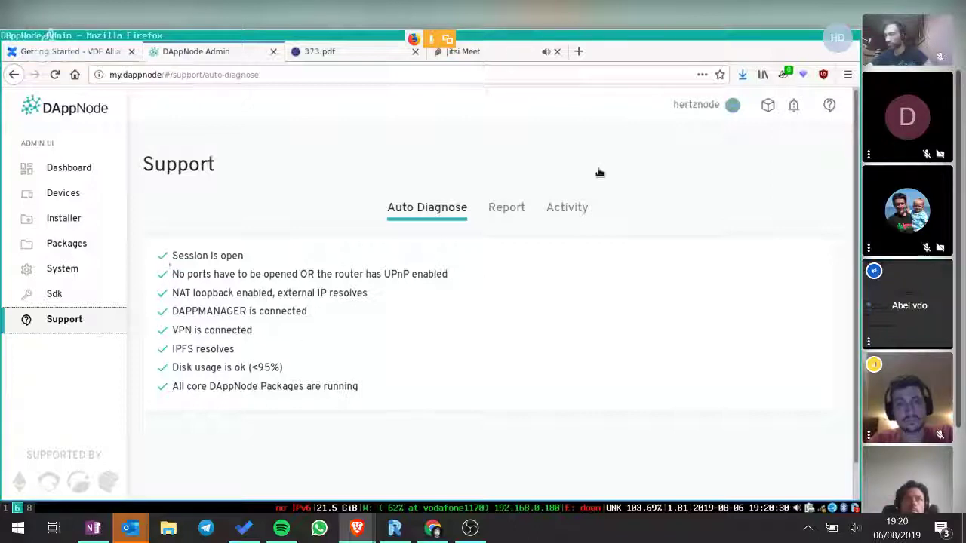
# - Show the chain sync status and select the node's dynamic DNS hostname in its identity details
pyautogui.click(767, 105)
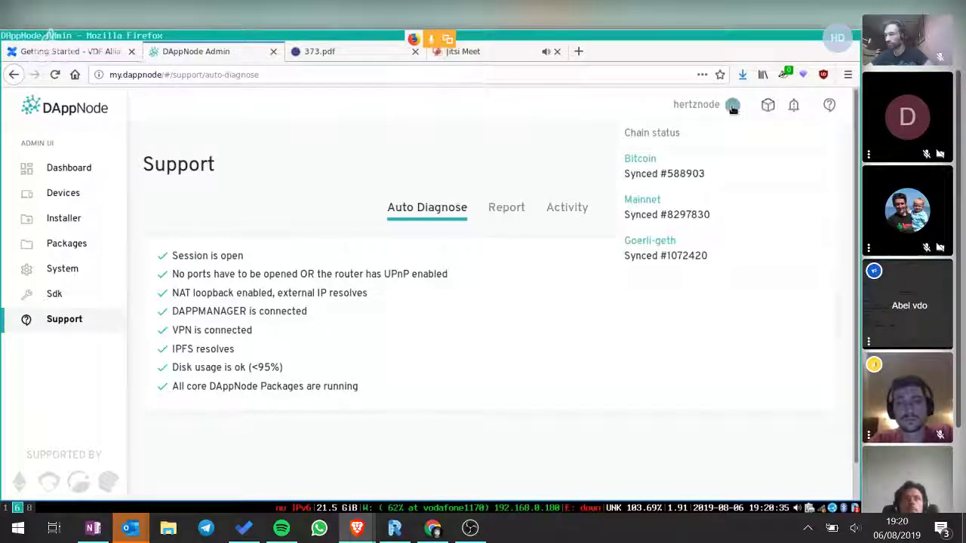
pyautogui.click(732, 105)
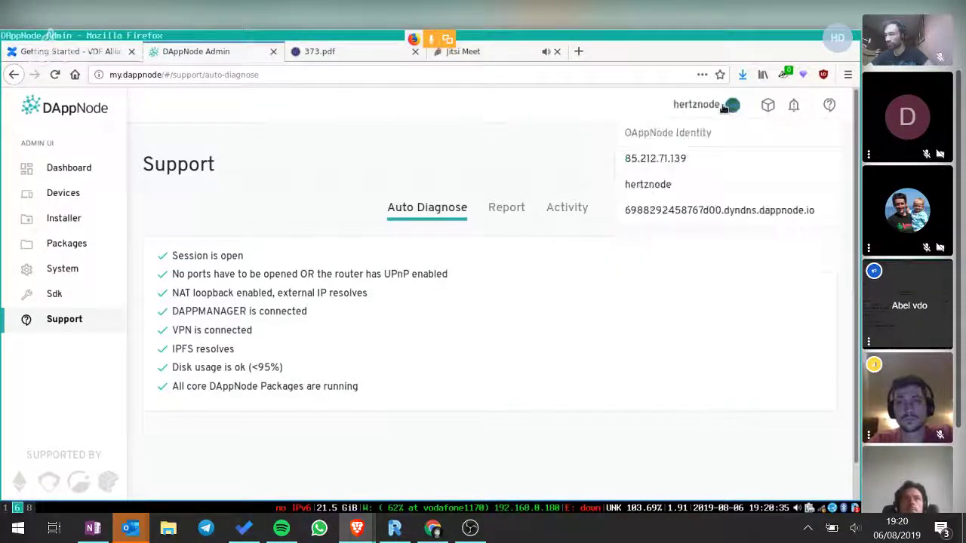
pyautogui.doubleClick(661, 210)
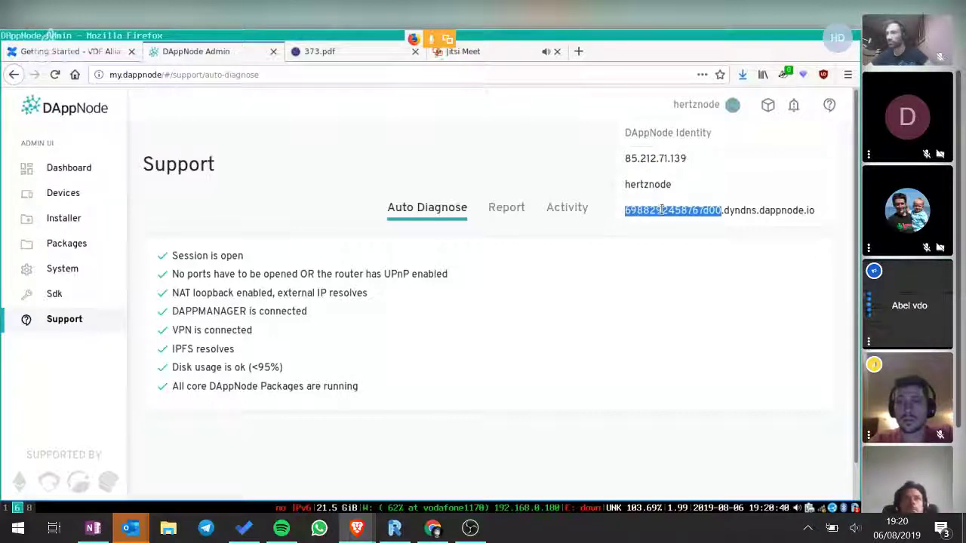
pyautogui.tripleClick(660, 210)
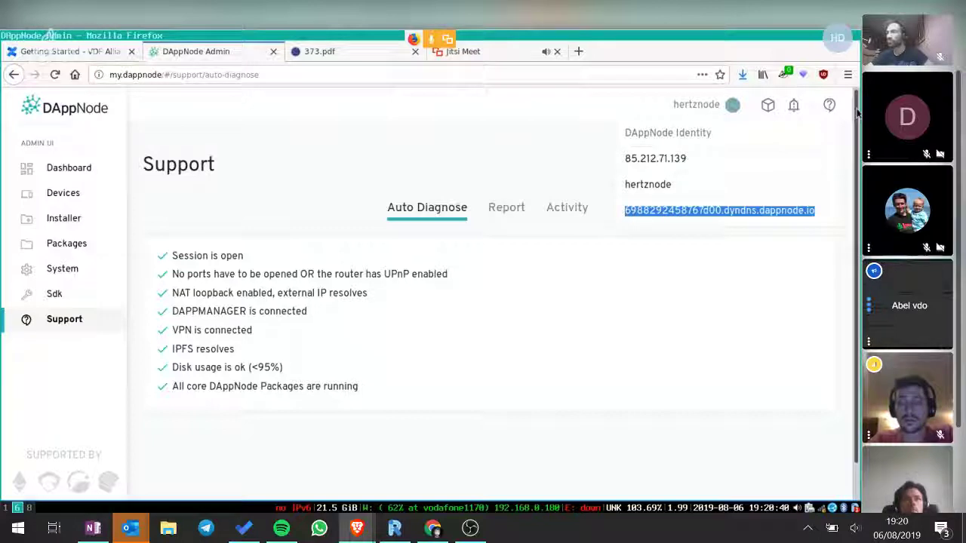
pyautogui.doubleClick(704, 211)
pyautogui.click(701, 209)
pyautogui.doubleClick(701, 209)
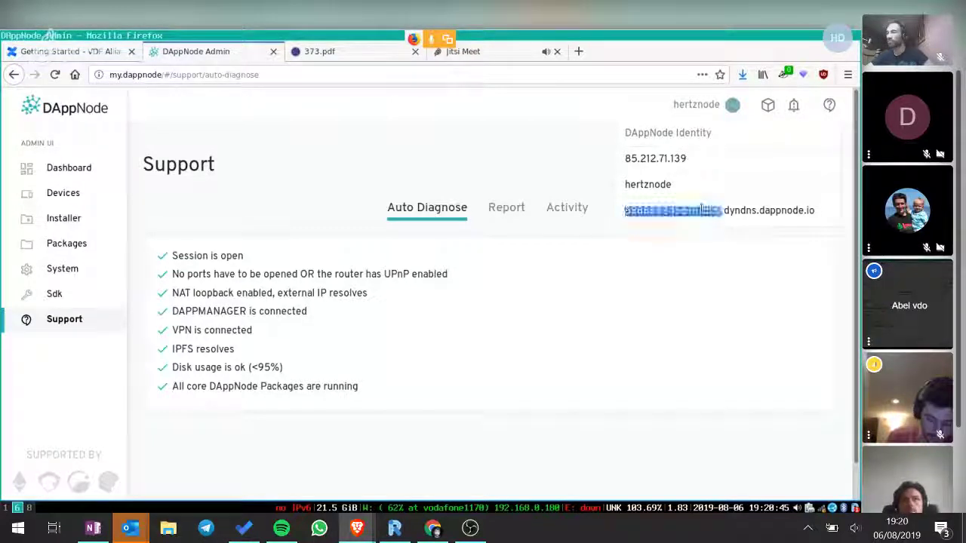
pyautogui.scroll(-1, 843, 166)
pyautogui.click(389, 397)
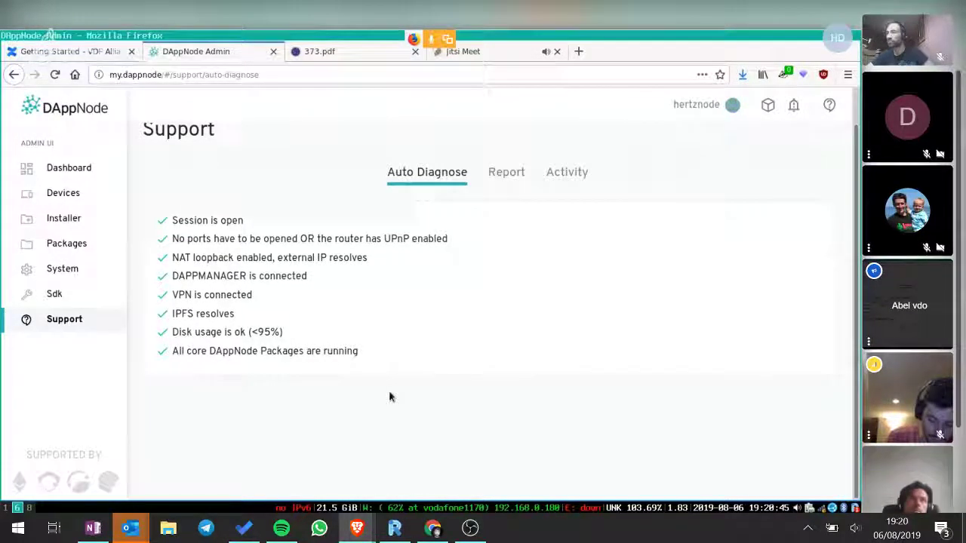
# - Highlight 'All core DAppNode Packages are running', then open the package's Dockerfile in VS Code
pyautogui.click(767, 105)
pyautogui.moveTo(361, 352); pyautogui.dragTo(170, 352)
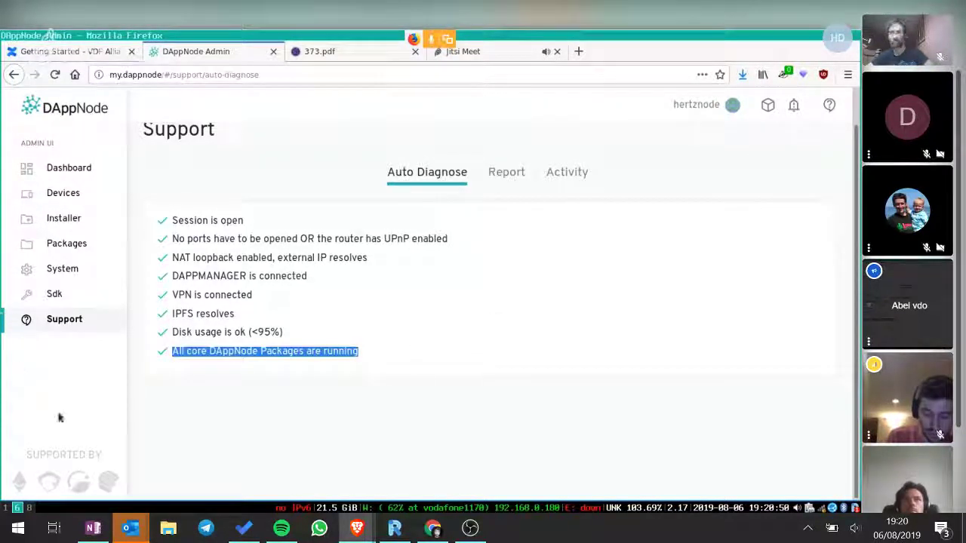
pyautogui.hotkey('alt', 'Tab')
pyautogui.hotkey('alt', 'Tab')
pyautogui.hotkey('alt', 'Tab')
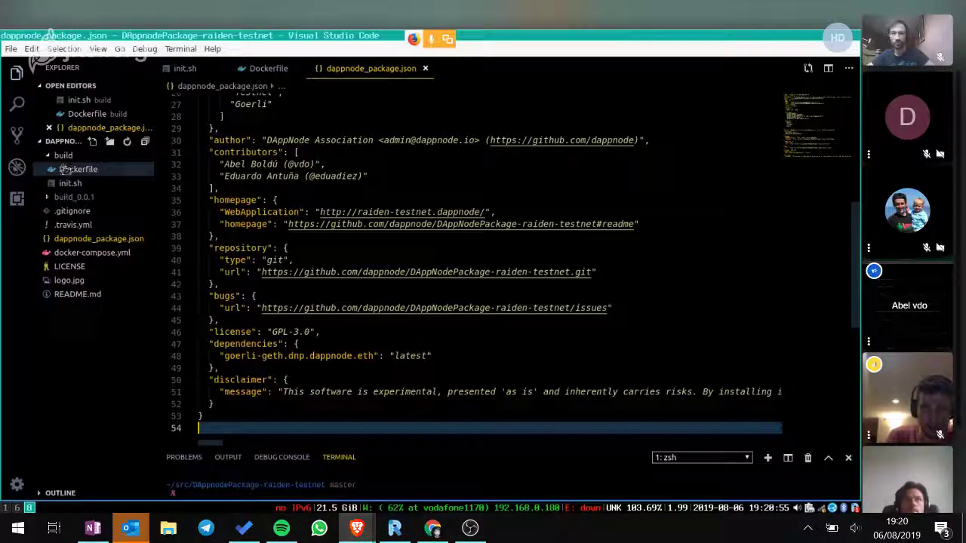
pyautogui.click(66, 169)
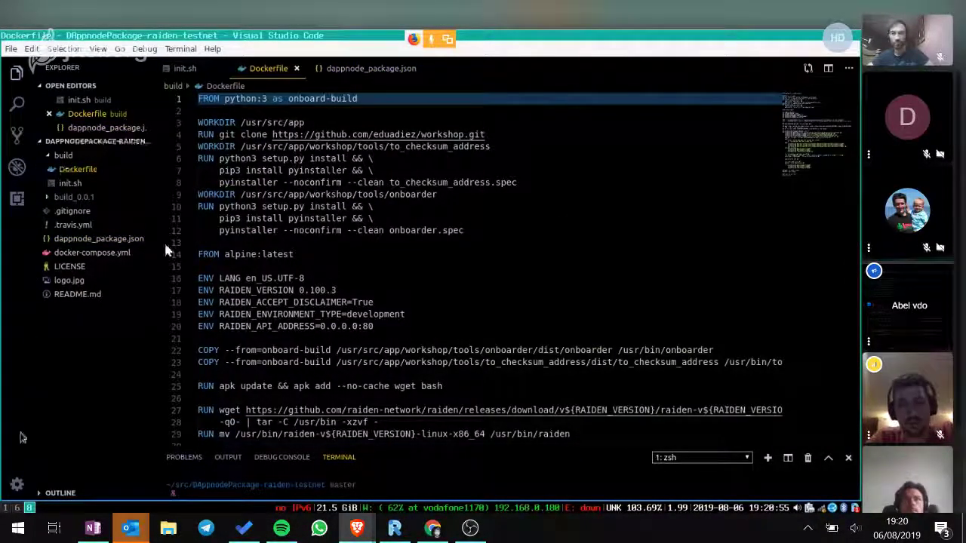
# - Switch from VS Code back to DAppNode Admin in Firefox
pyautogui.hotkey('alt', 'Tab')
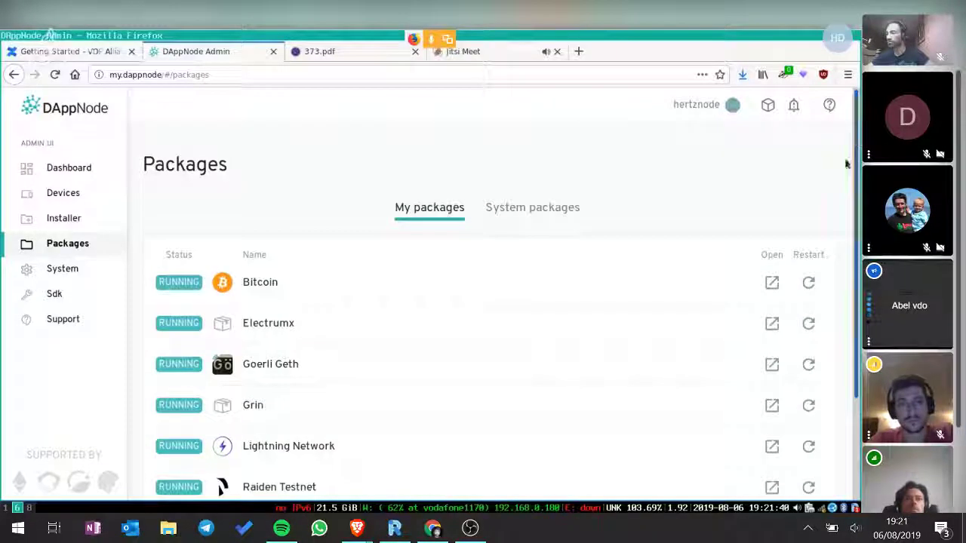
# - Open the Ipfs system package's Info page from the System packages list
pyautogui.click(496, 217)
pyautogui.moveTo(859, 148); pyautogui.dragTo(853, 265)
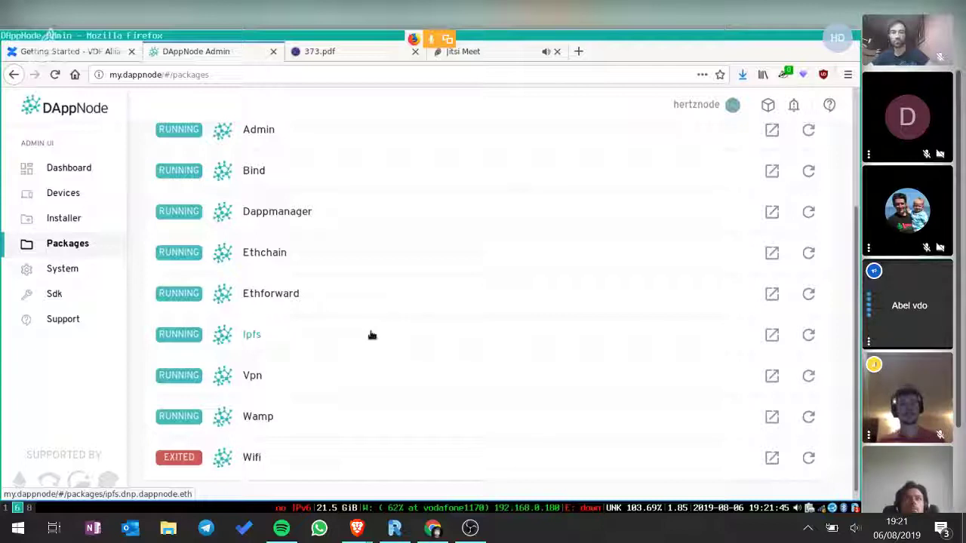
pyautogui.click(858, 146)
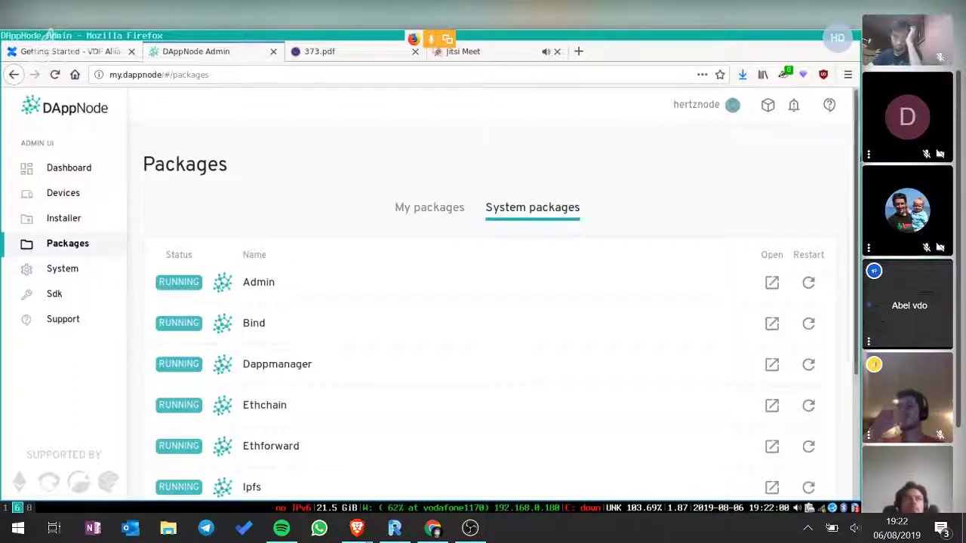
pyautogui.scroll(-3, 830, 284)
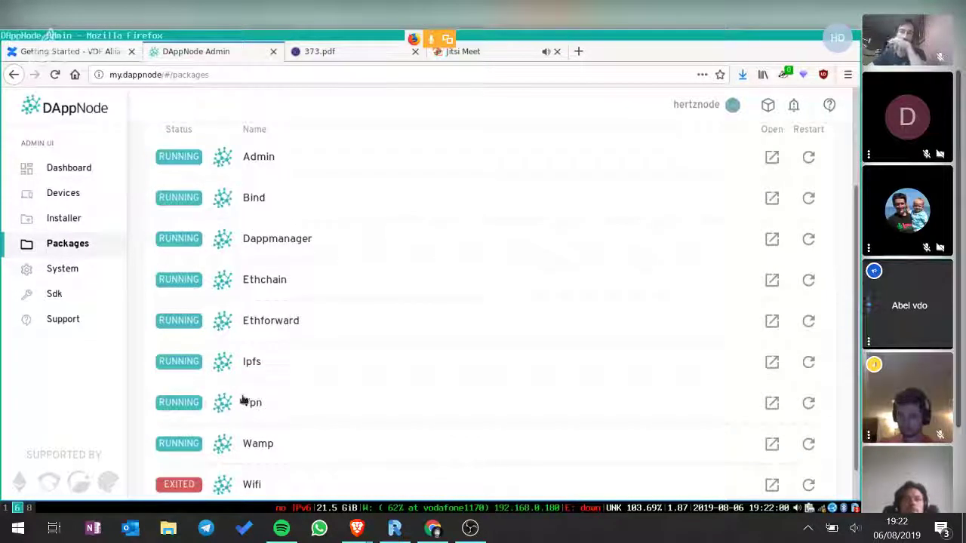
pyautogui.click(256, 363)
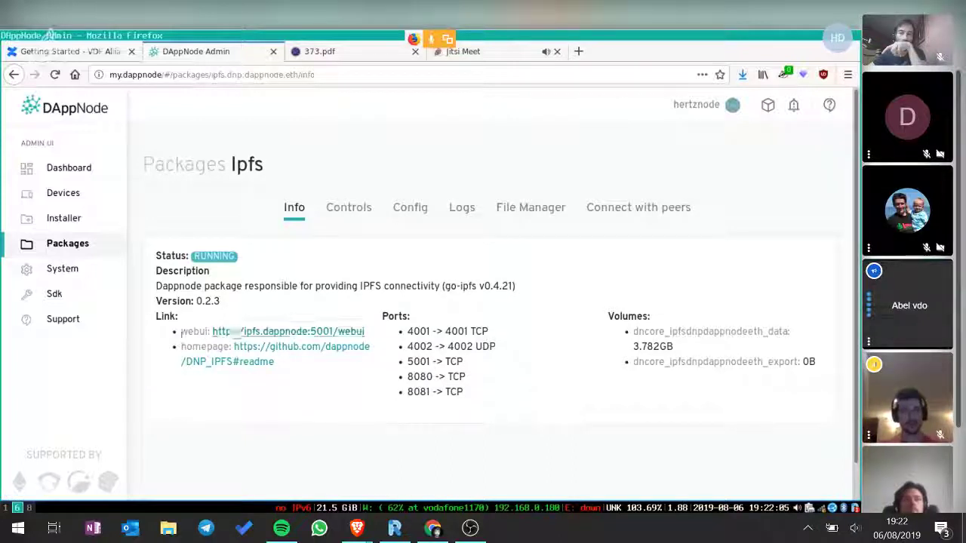
# - Open IPFS WebUI from the webui link and review its Status and Files pages
pyautogui.click(228, 335)
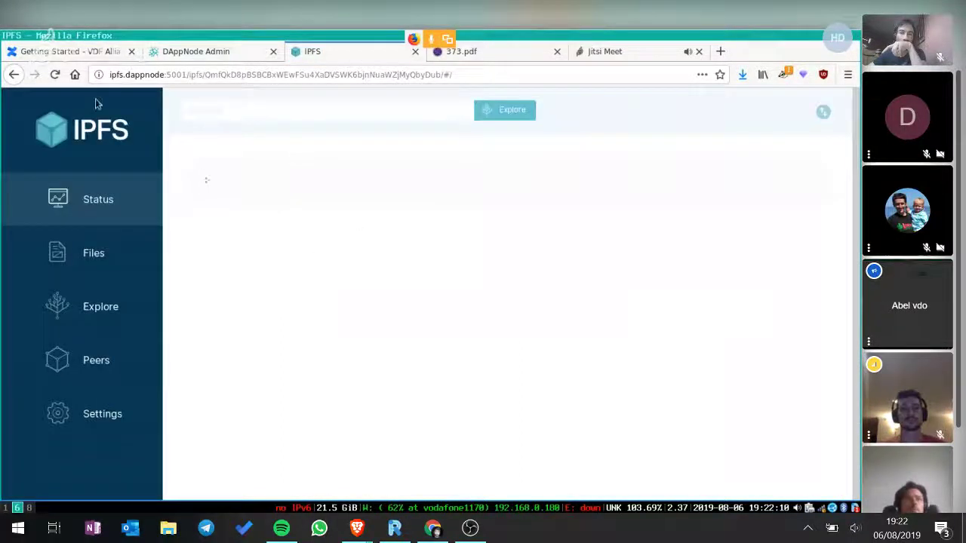
pyautogui.scroll(-2, 847, 181)
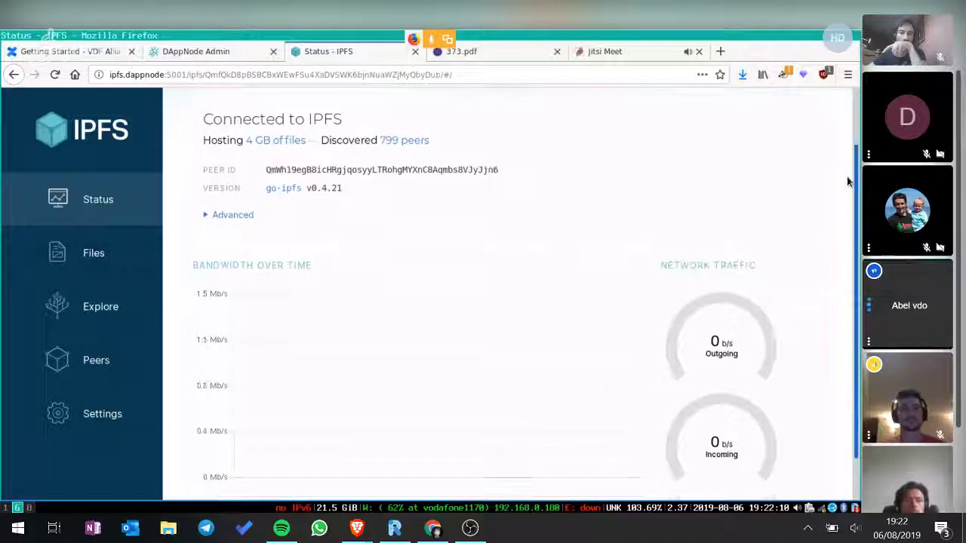
pyautogui.scroll(-1, 830, 226)
pyautogui.click(119, 255)
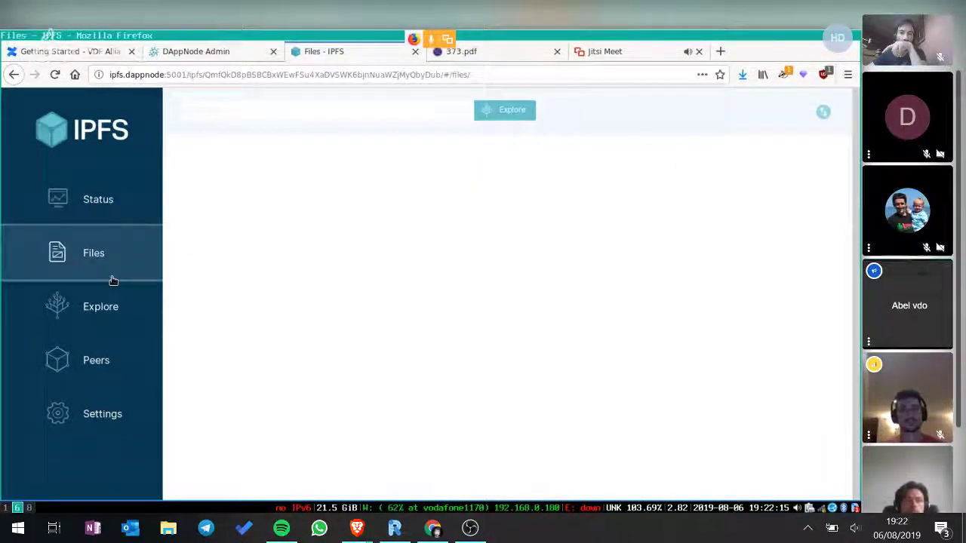
pyautogui.click(108, 202)
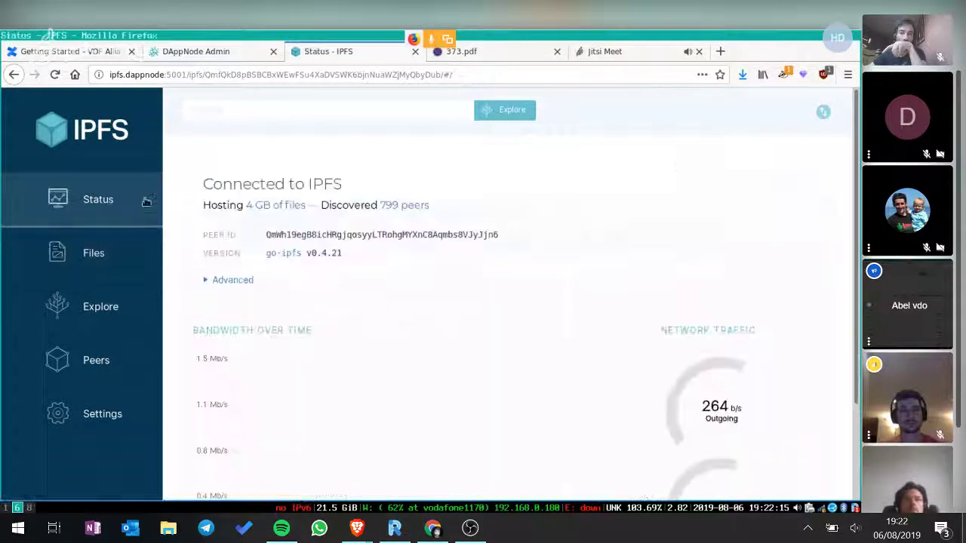
pyautogui.scroll(-2, 298, 105)
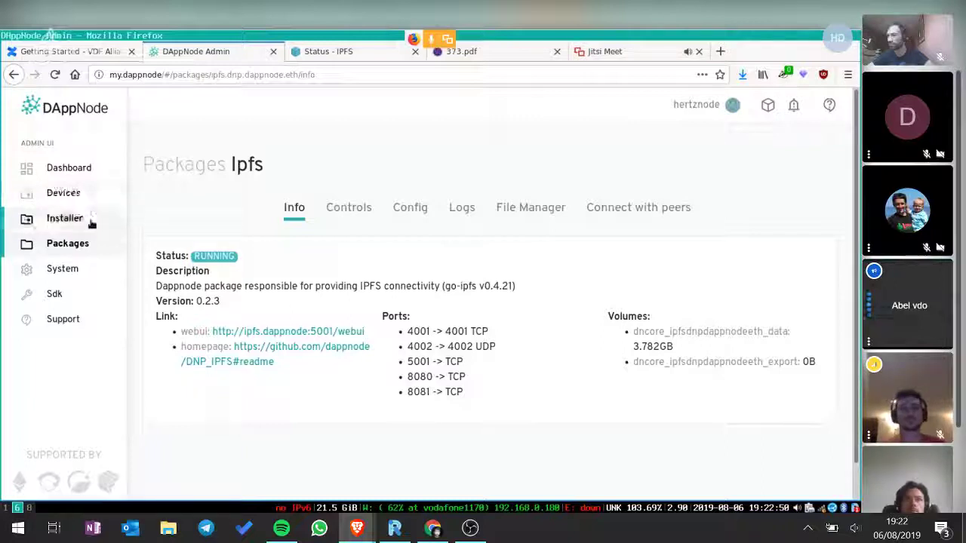
# - Visit Devices and Packages, glance at the video call, then go to the Installer catalogue
pyautogui.click(76, 195)
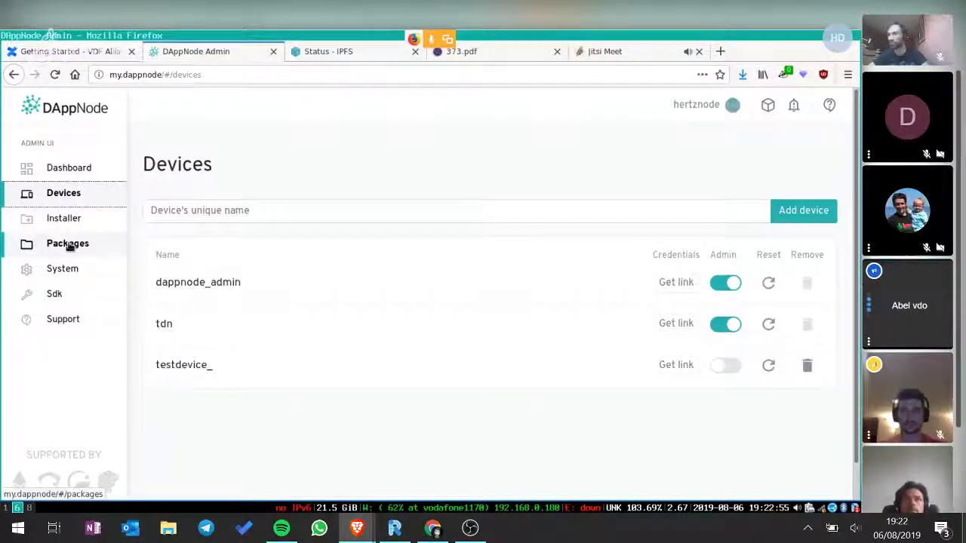
pyautogui.click(69, 246)
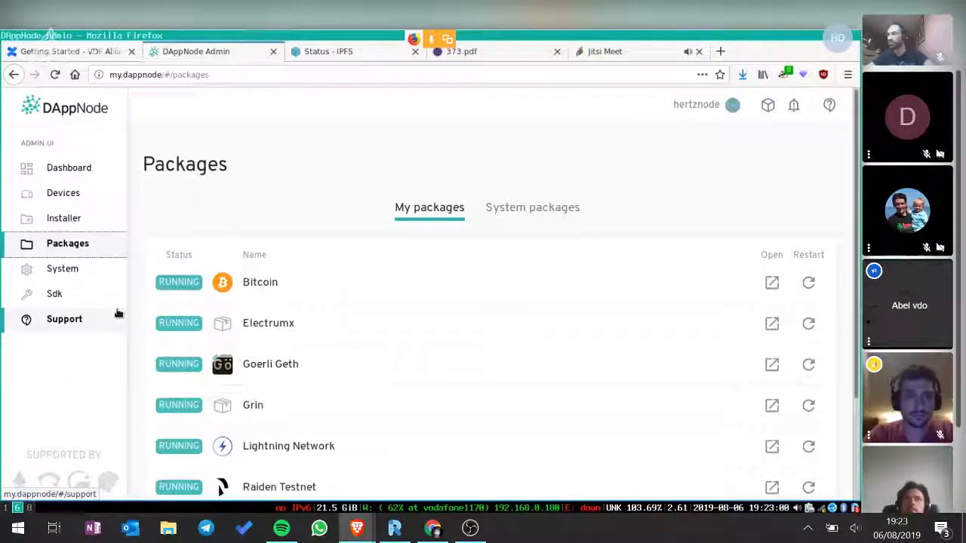
pyautogui.click(628, 48)
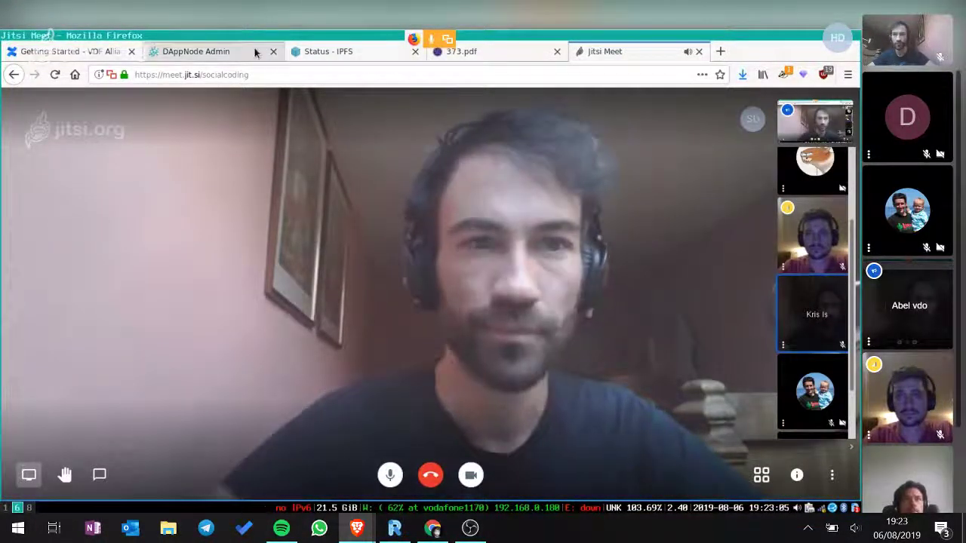
pyautogui.click(196, 51)
pyautogui.click(82, 219)
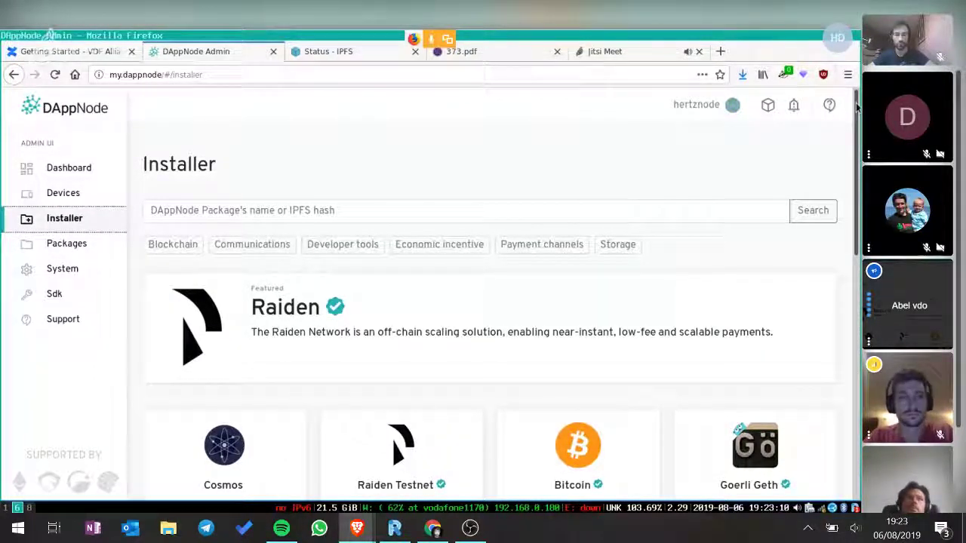
# - Focus the Installer search field, then bring up dappnode_package.json in VS Code
pyautogui.moveTo(856, 107)
pyautogui.mouseDown()
pyautogui.moveTo(856, 342)
pyautogui.moveTo(857, 110)
pyautogui.mouseUp()
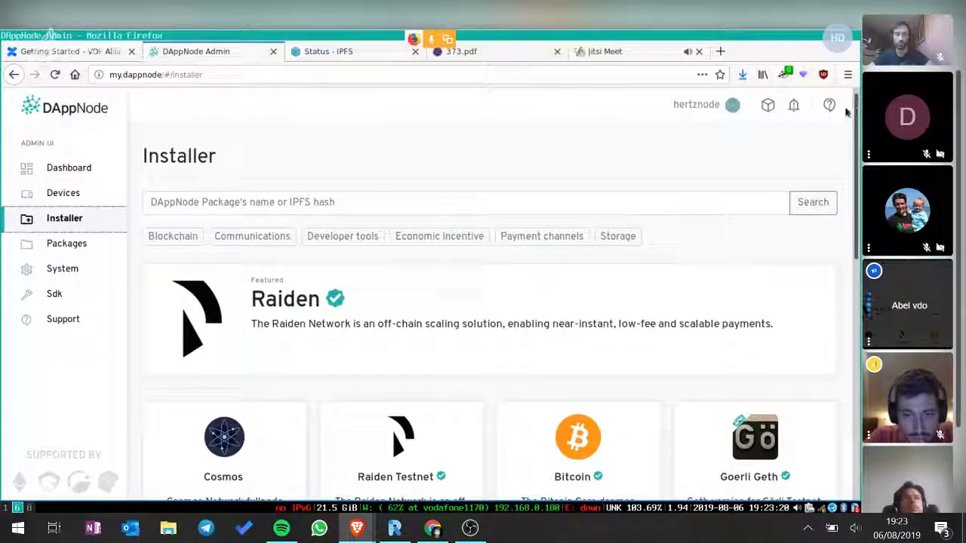
pyautogui.click(221, 201)
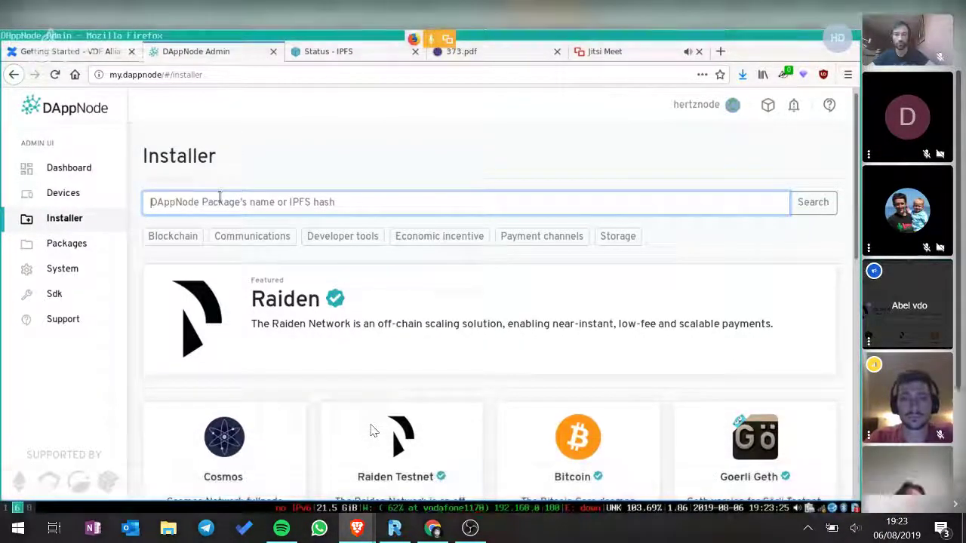
pyautogui.hotkey('alt', 'Tab')
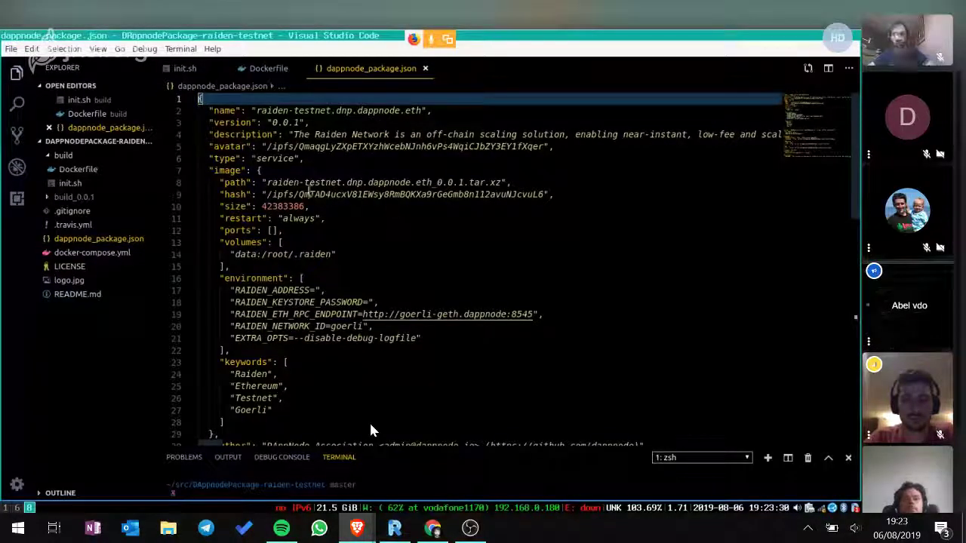
# - Copy the image's IPFS hash from line 9 of the manifest and return to the Installer
pyautogui.click(267, 194)
pyautogui.moveTo(267, 194); pyautogui.dragTo(544, 189)
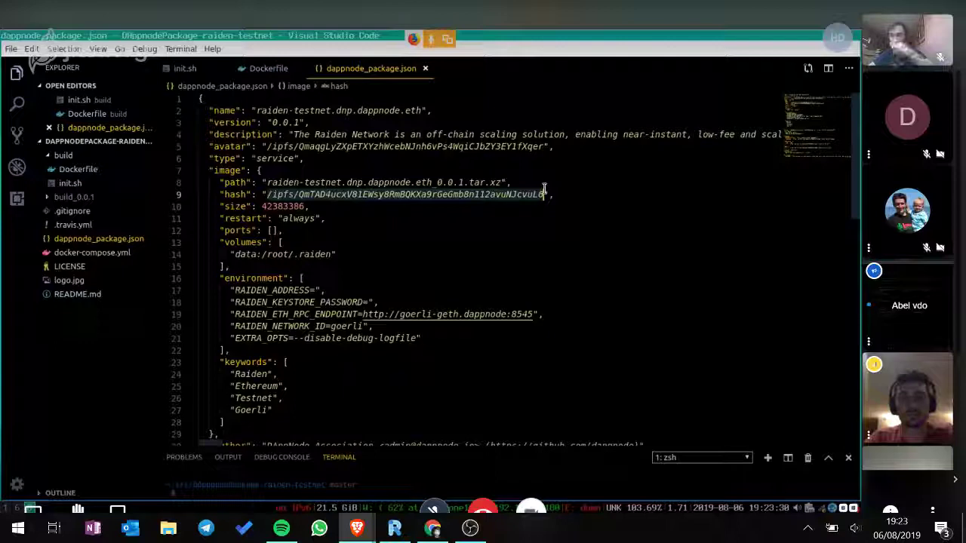
pyautogui.rightClick(544, 189)
pyautogui.click(569, 311)
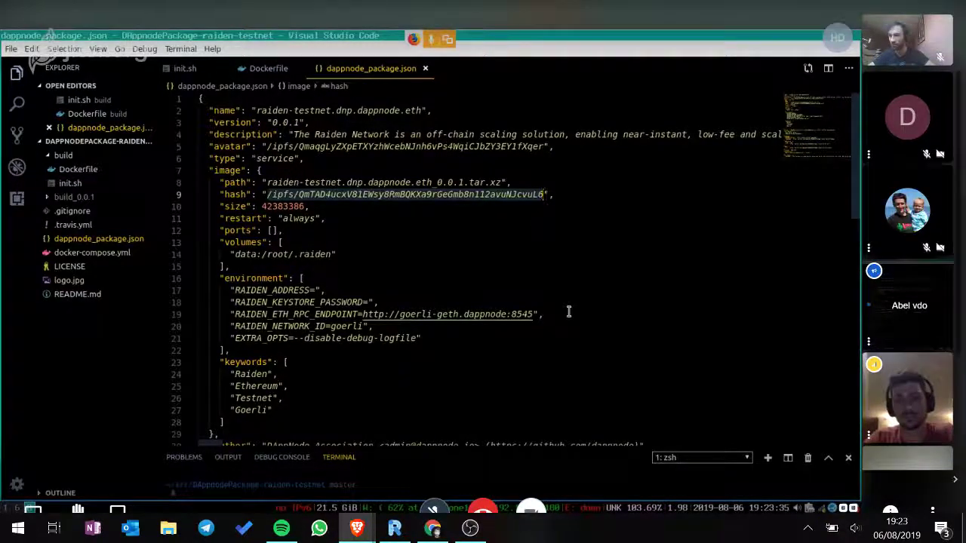
pyautogui.hotkey('alt', 'Tab')
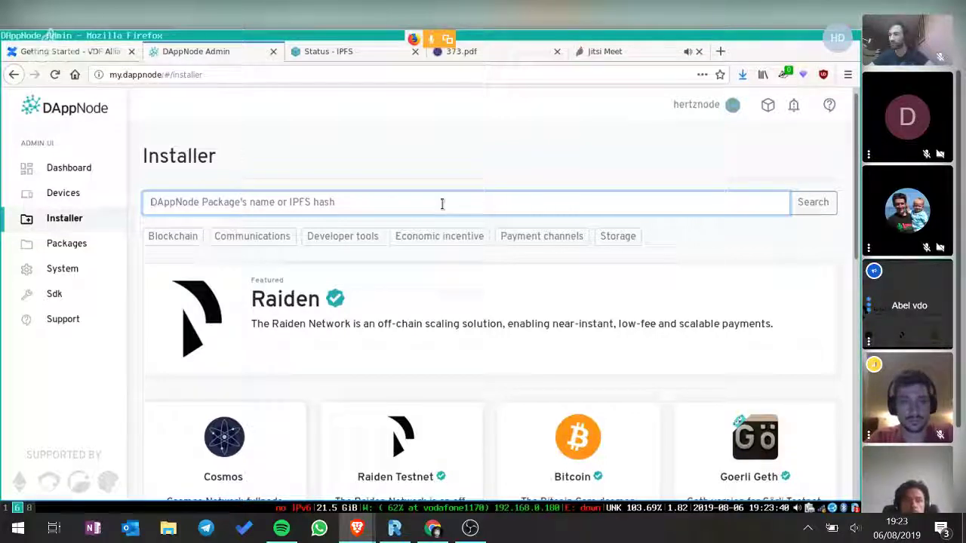
# - Submit the copied IPFS hash in the Installer search, getting the Invalid JSON manifest error
pyautogui.hotkey('ctrl', 'v')
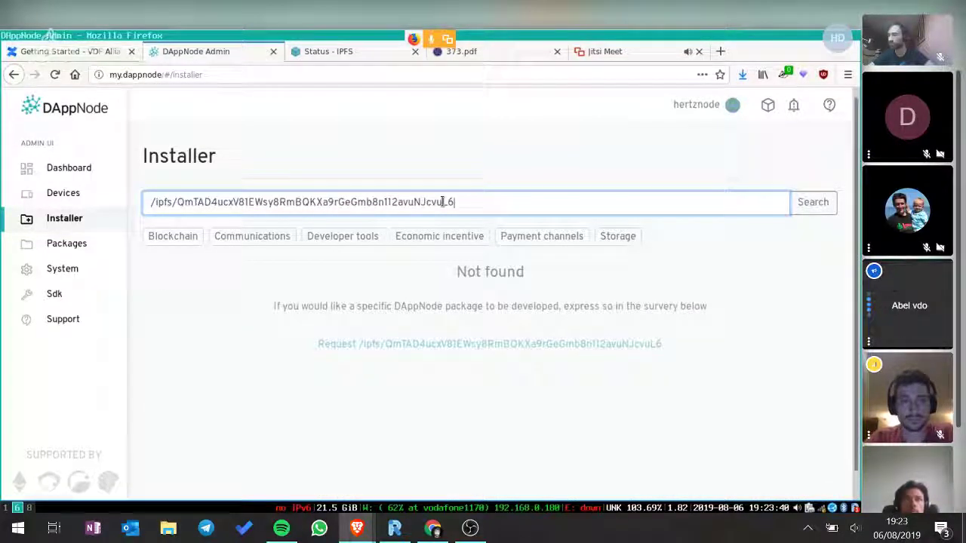
pyautogui.press('Return')
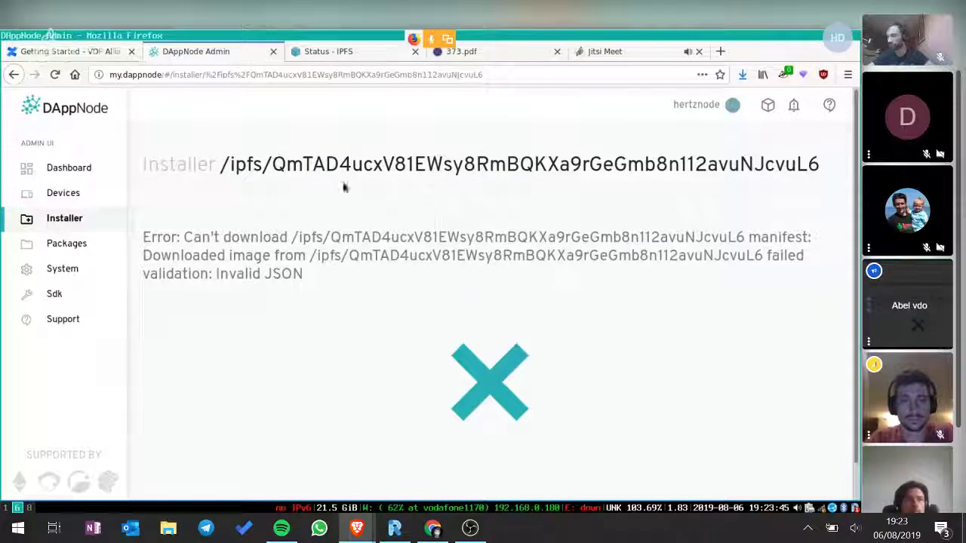
pyautogui.moveTo(142, 237); pyautogui.dragTo(317, 237)
pyautogui.moveTo(819, 163); pyautogui.dragTo(286, 164)
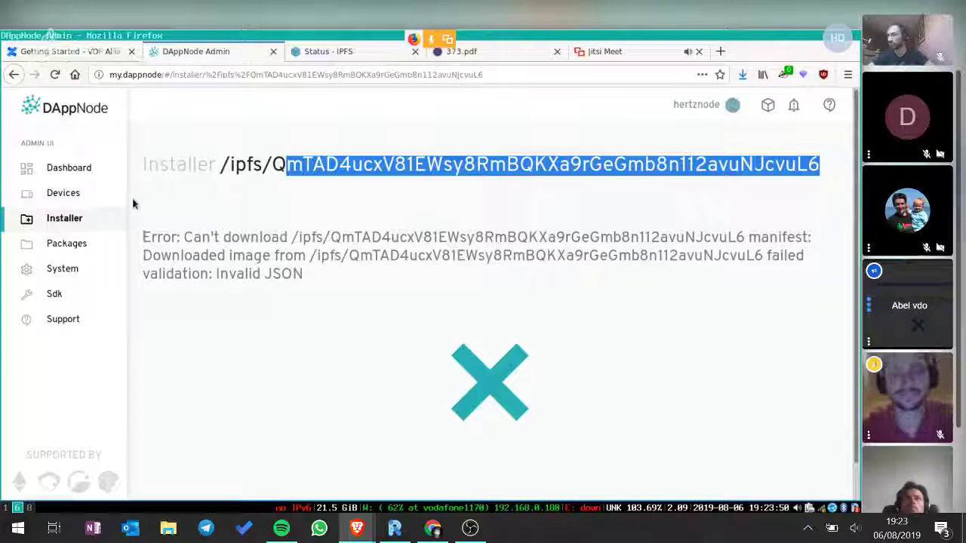
# - Return to the Installer catalogue, then switch over to the manifest in VS Code
pyautogui.click(85, 220)
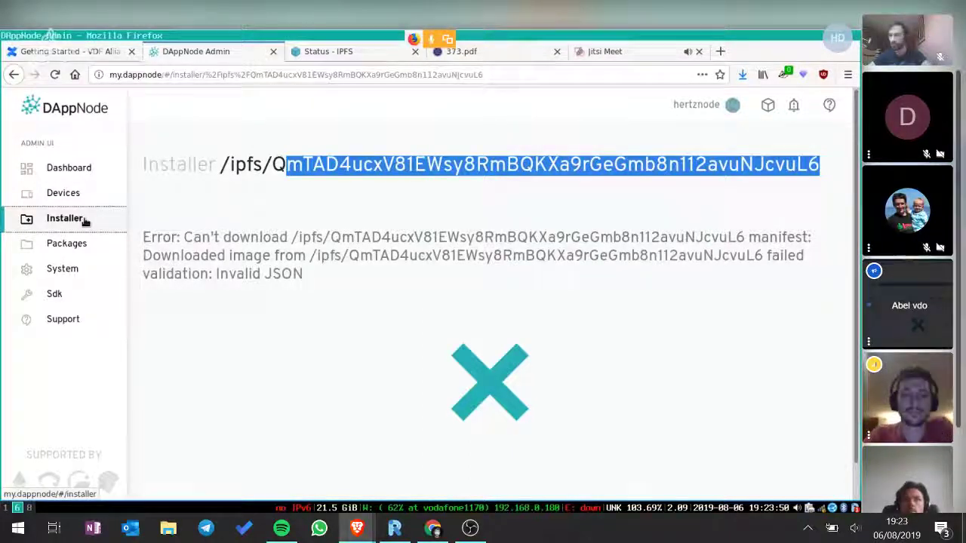
pyautogui.hotkey('alt', 'Tab')
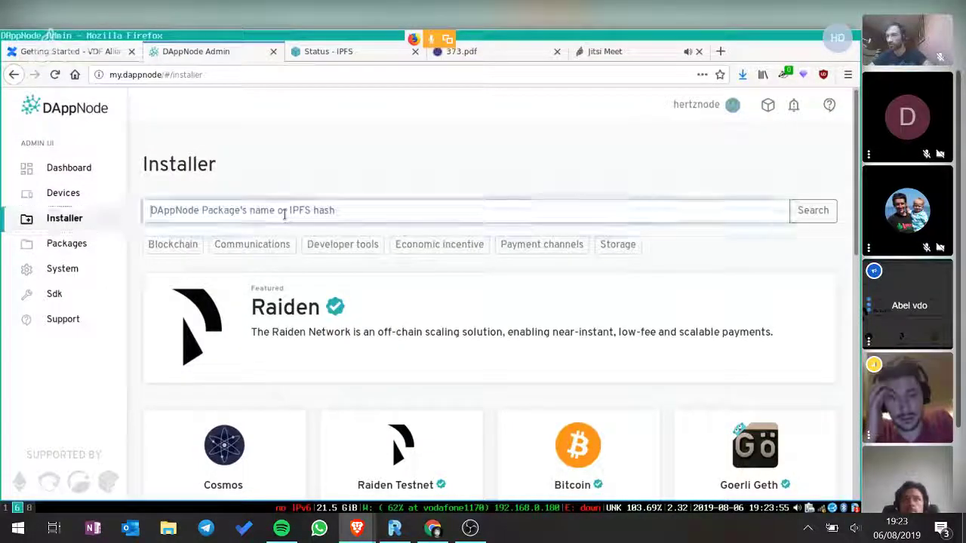
pyautogui.click(284, 210)
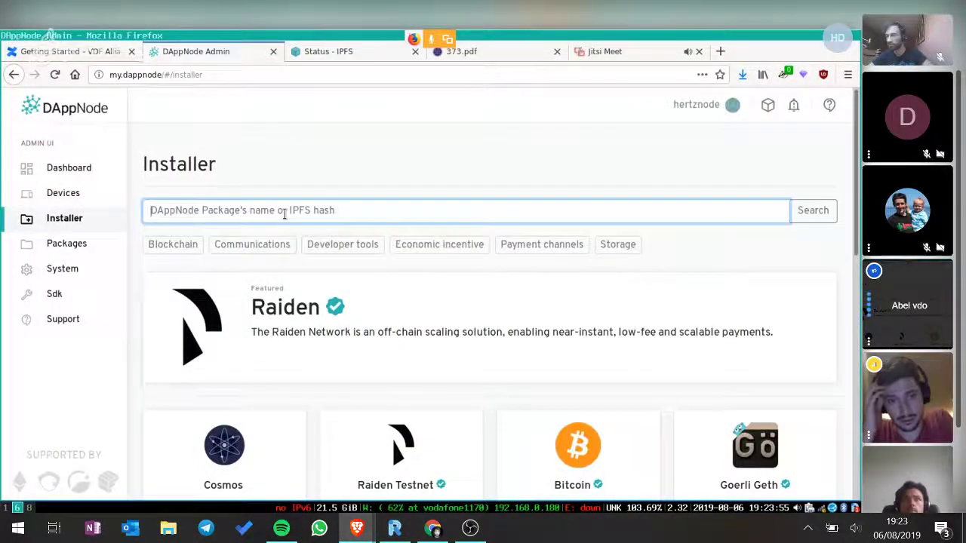
pyautogui.hotkey('alt', 'Tab')
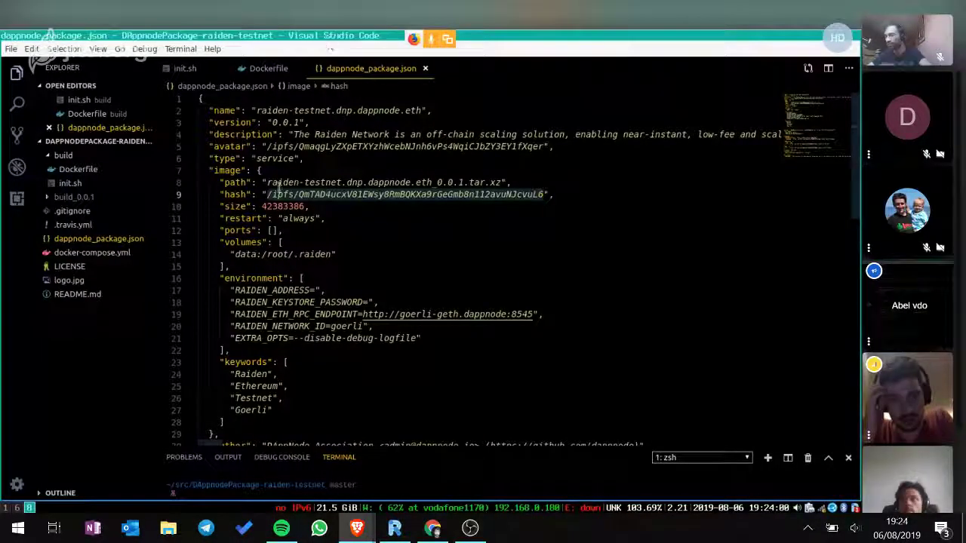